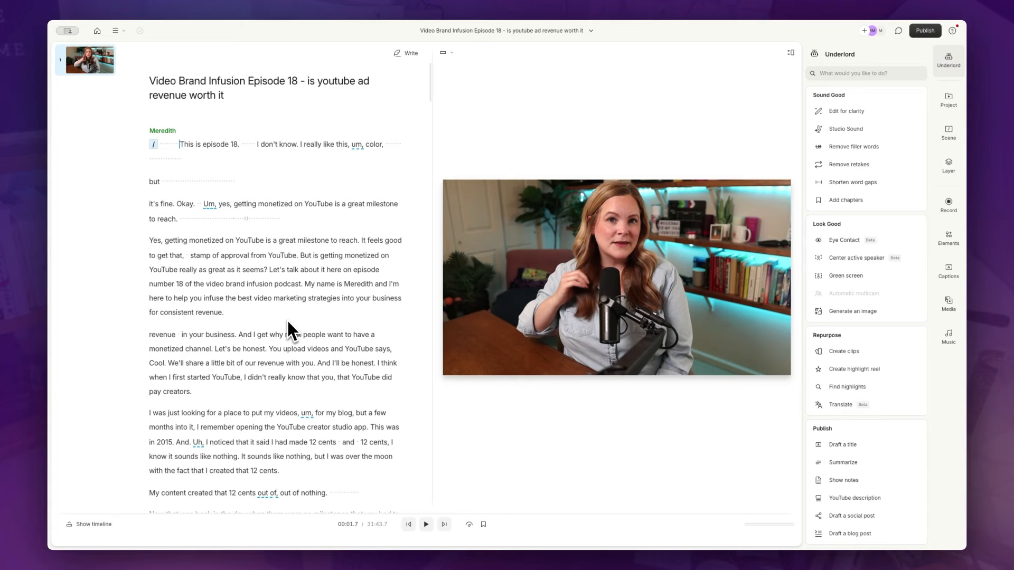
Step: Look over the episode 18 transcript and bring up the Underlord AI tools
scroll(286, 319, "down", 8)
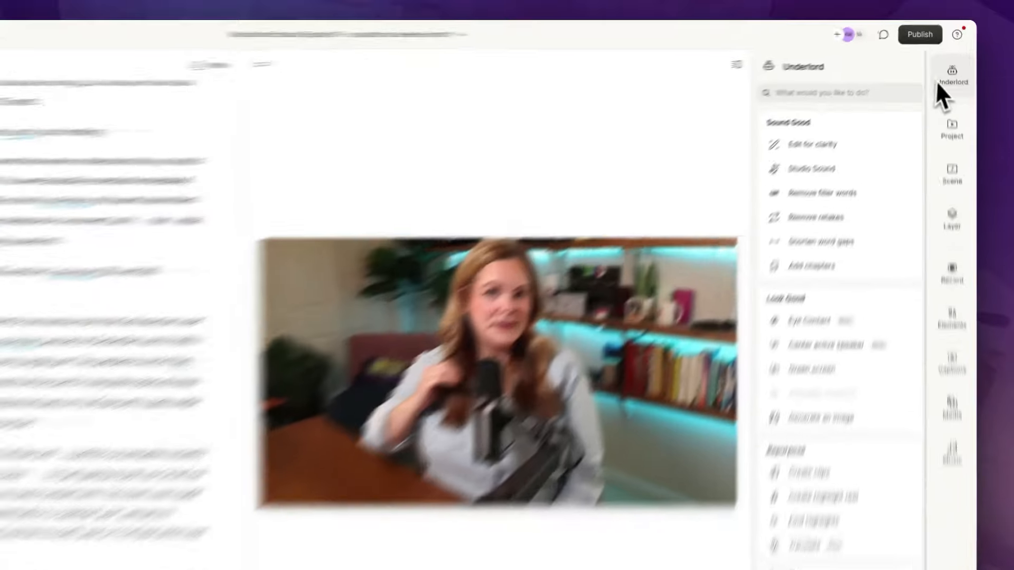
left_click(947, 62)
left_click(953, 112)
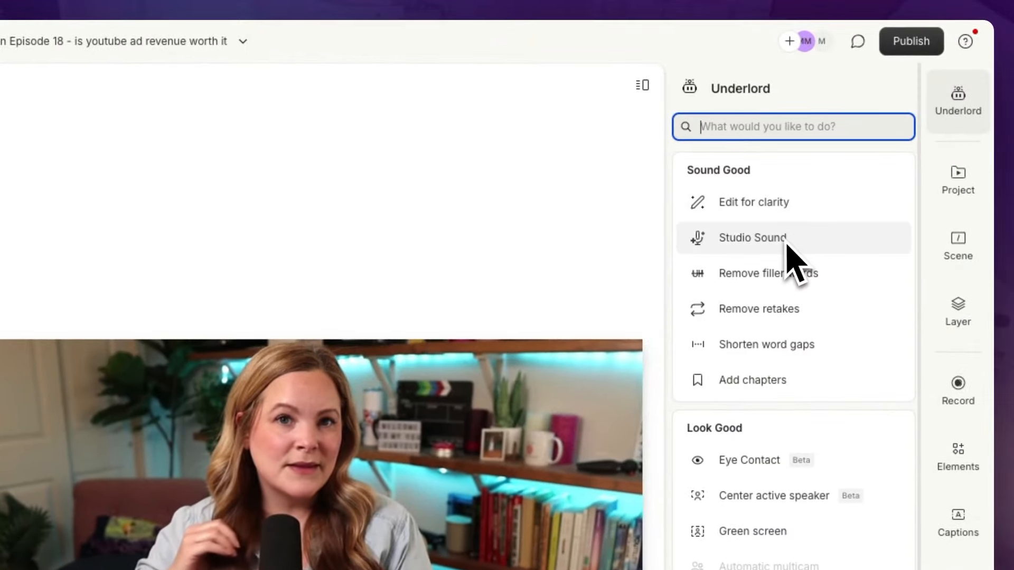
mouse_move(786, 247)
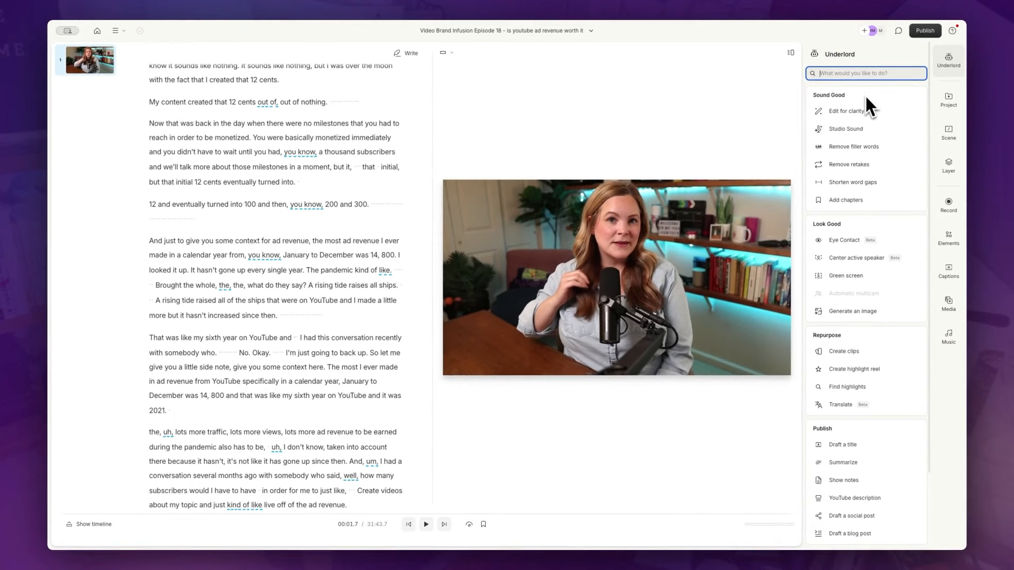
left_click(938, 67)
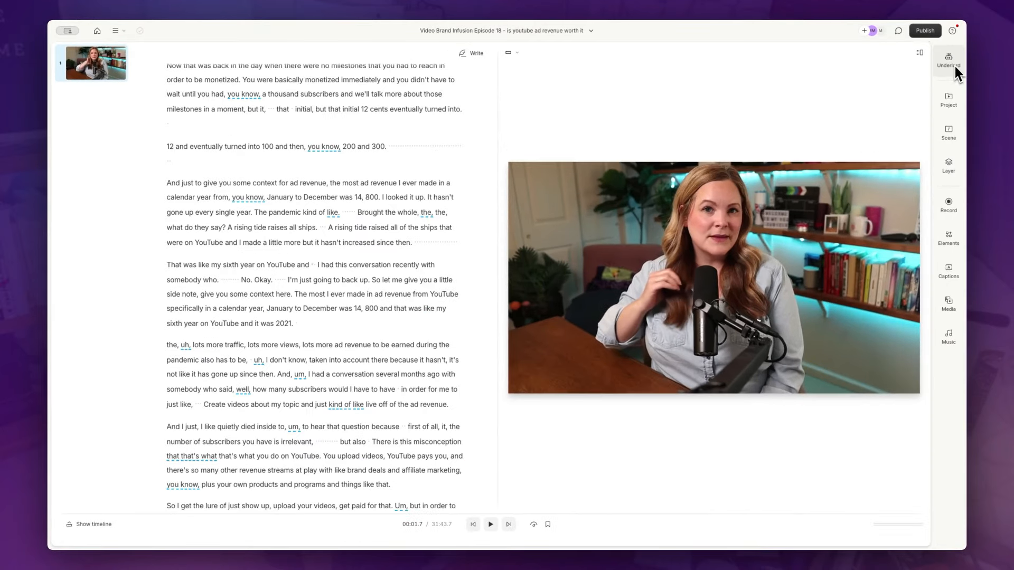
left_click(953, 64)
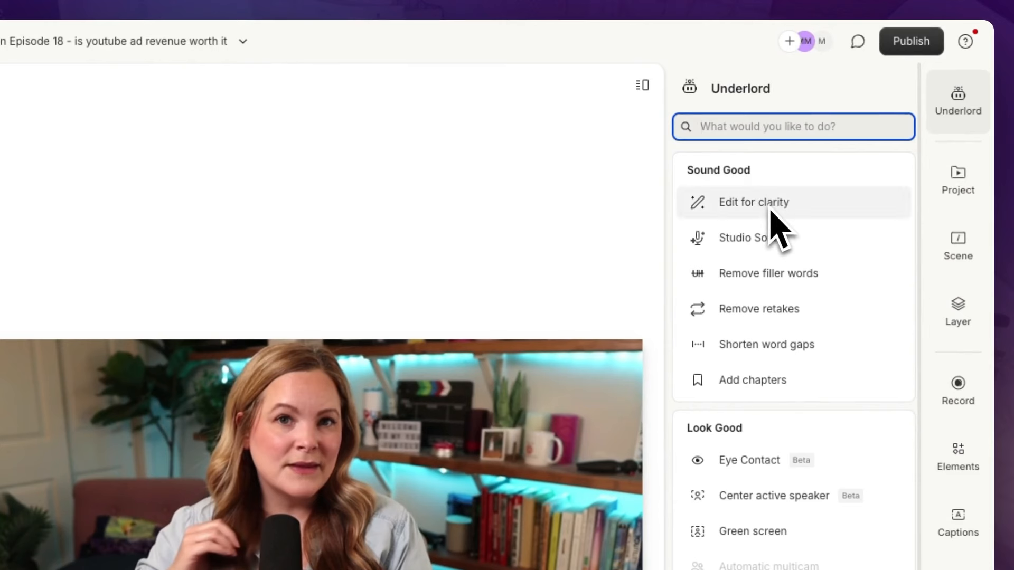
Step: Run the Edit for clarity tool on the episode 18 script
mouse_move(771, 210)
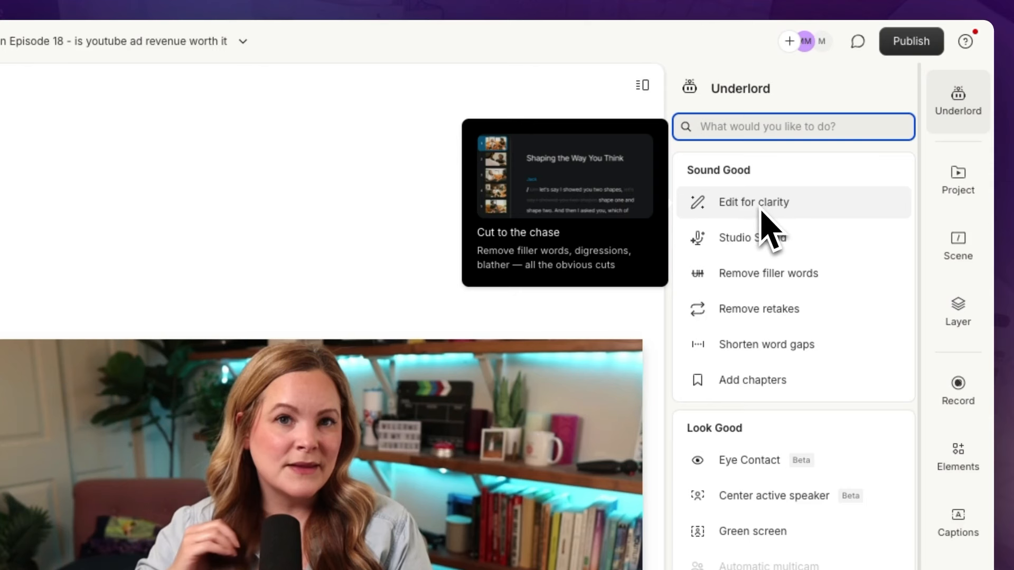
left_click(763, 211)
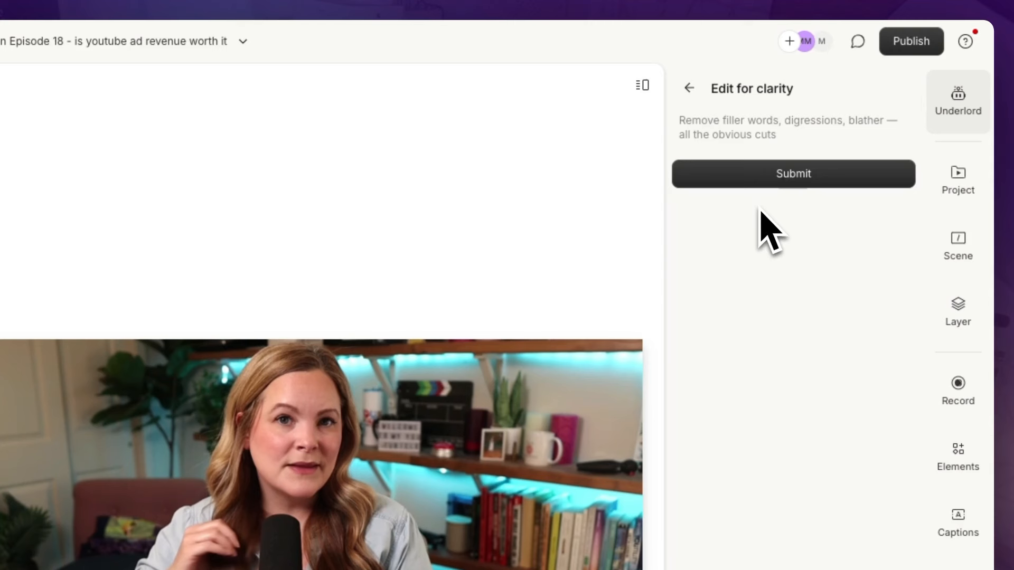
left_click(771, 179)
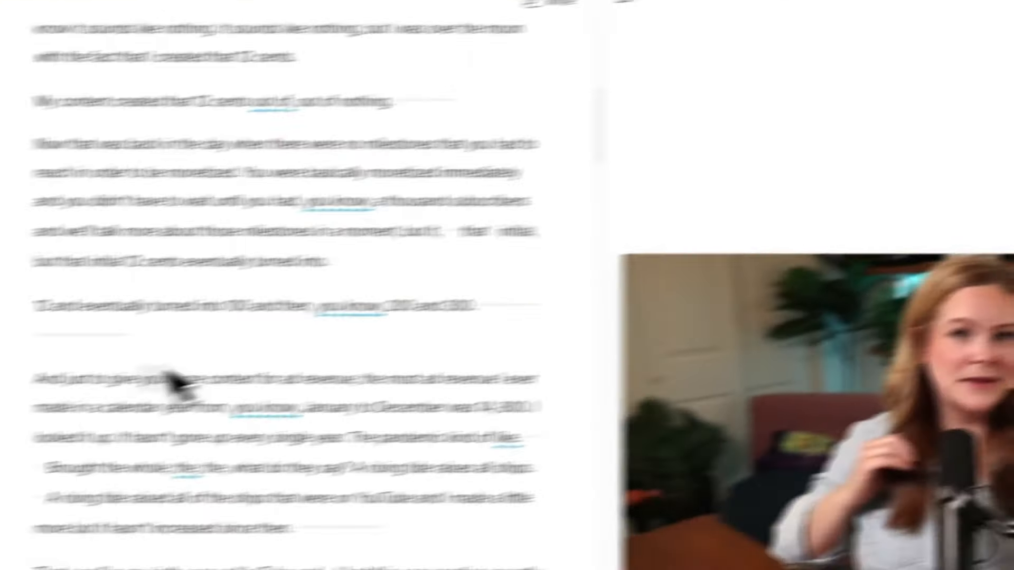
scroll(167, 372, "up", 10)
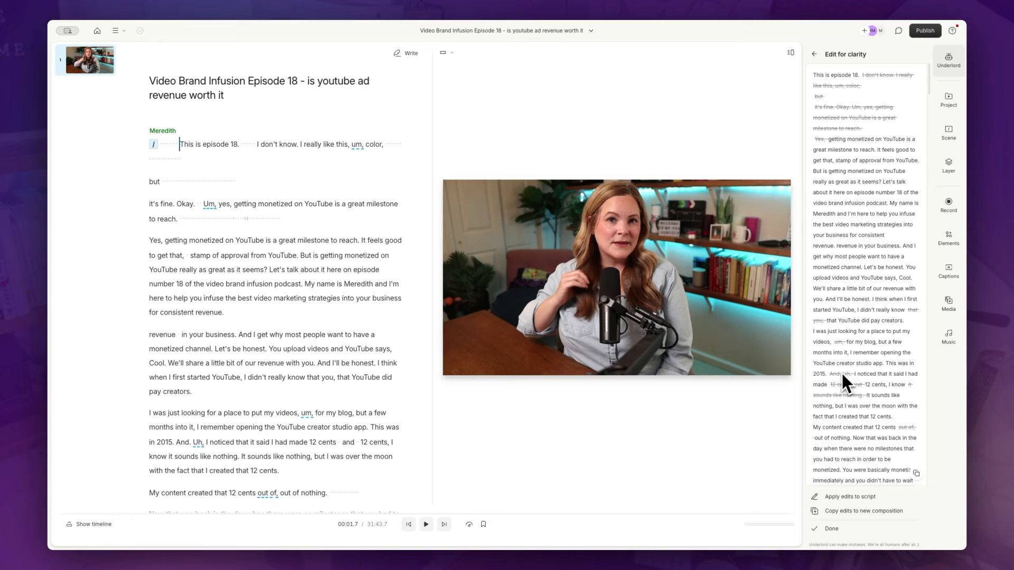
Step: Review the suggested clarity cuts and copy the edits to a new composition
scroll(842, 375, "down", 10)
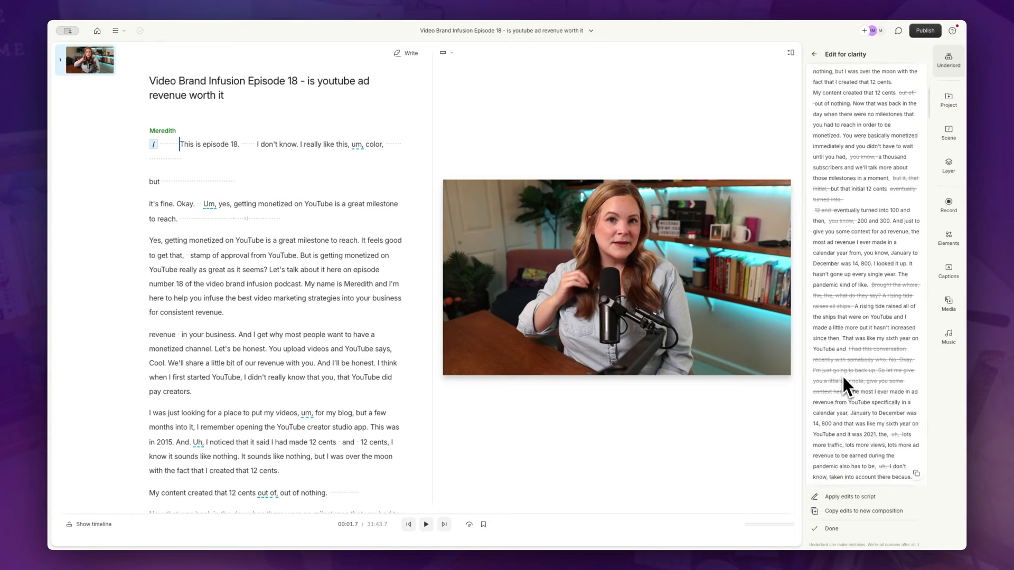
scroll(842, 375, "down", 2)
scroll(841, 373, "down", 4)
scroll(841, 374, "down", 1)
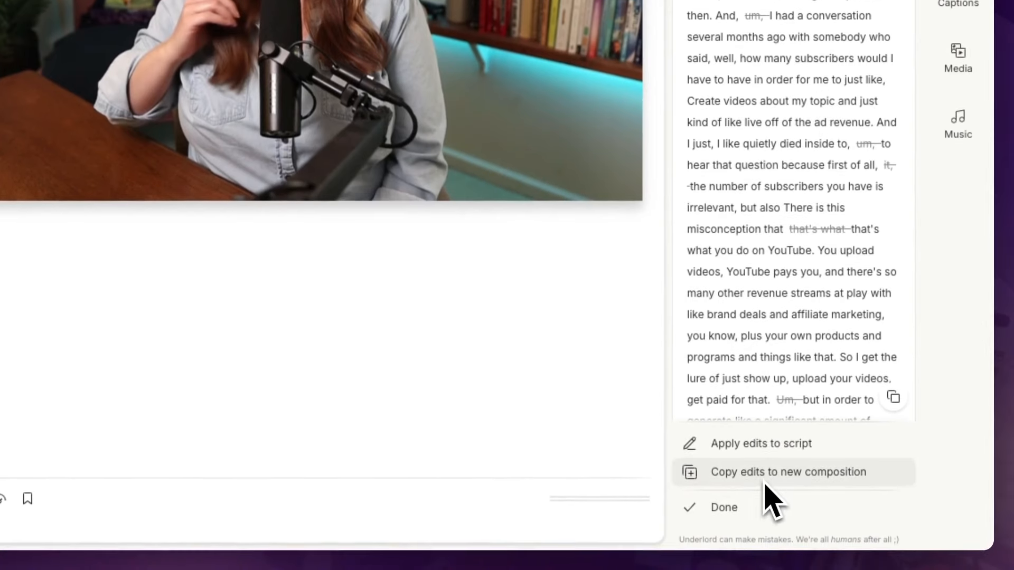
left_click(765, 485)
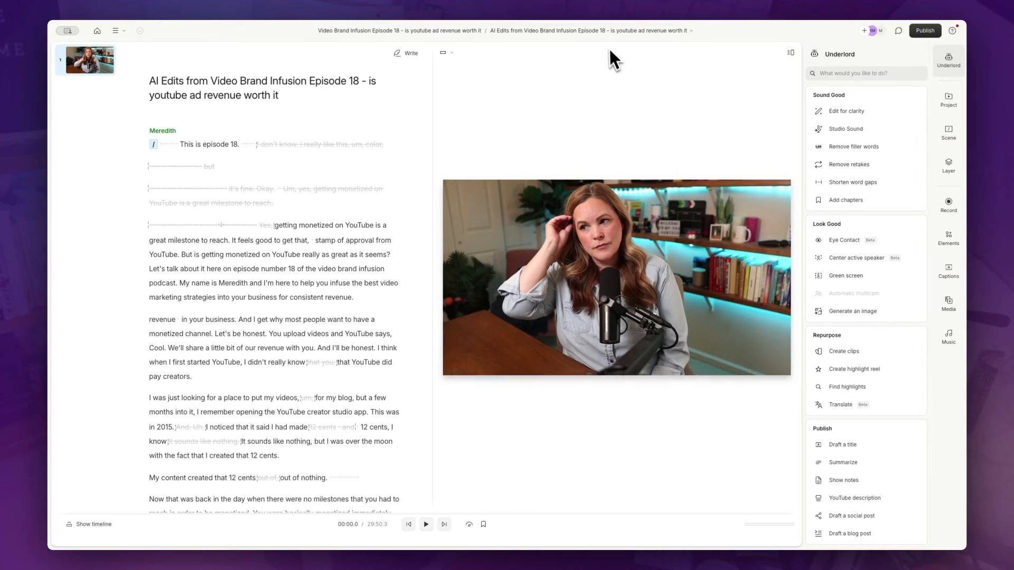
Step: Set the passage "Let's be honest. You upload videos and YouTube says, Cool." to ignored media in the AI-edited script
left_click(603, 35)
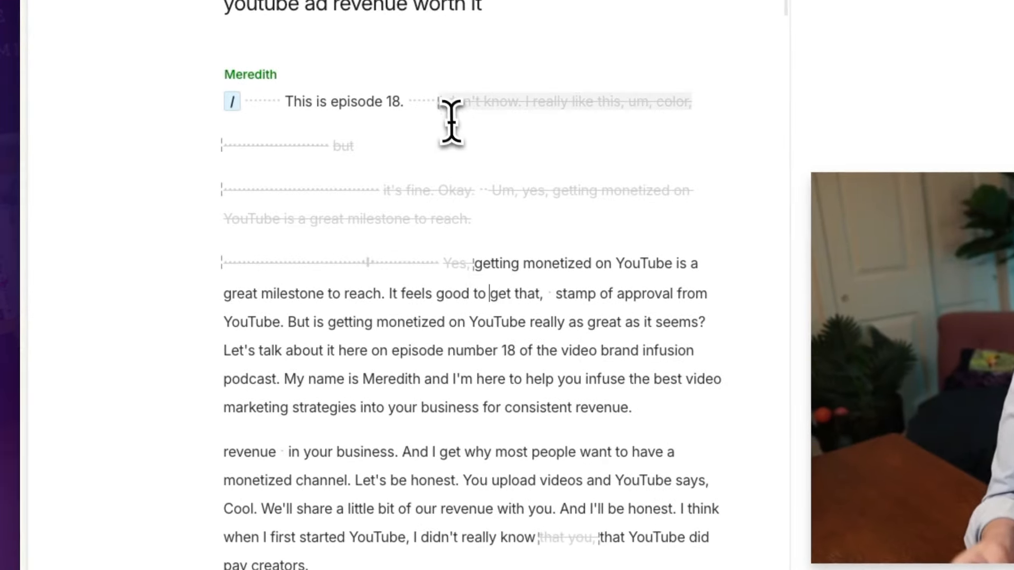
scroll(446, 233, "down", 8)
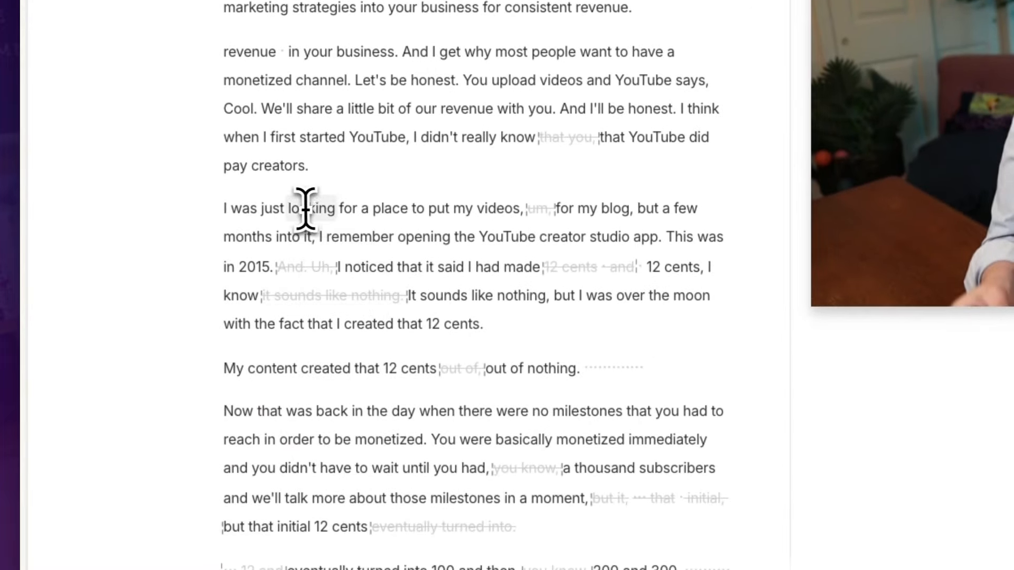
scroll(526, 219, "up", 3)
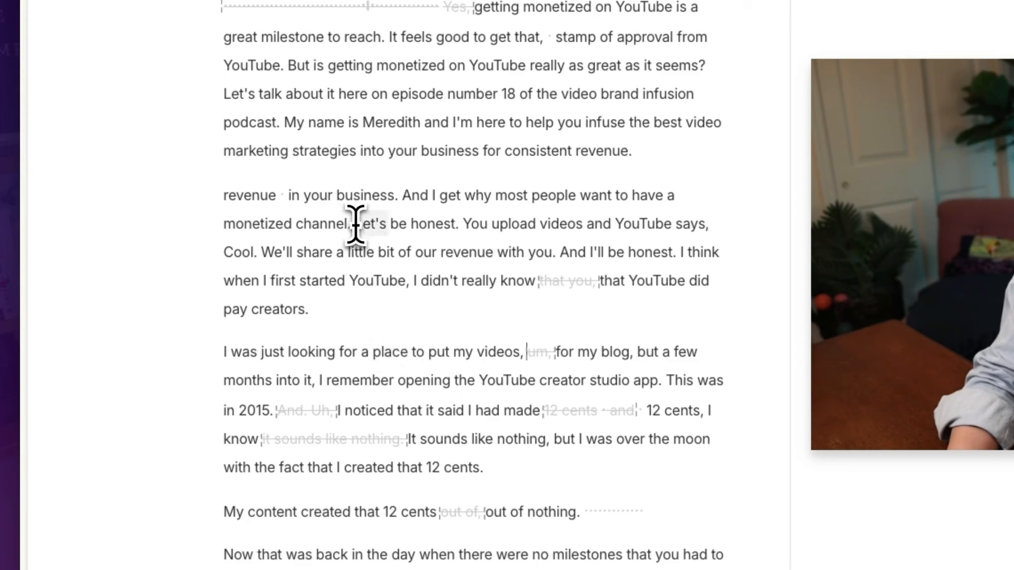
left_click_drag(355, 223, 261, 243)
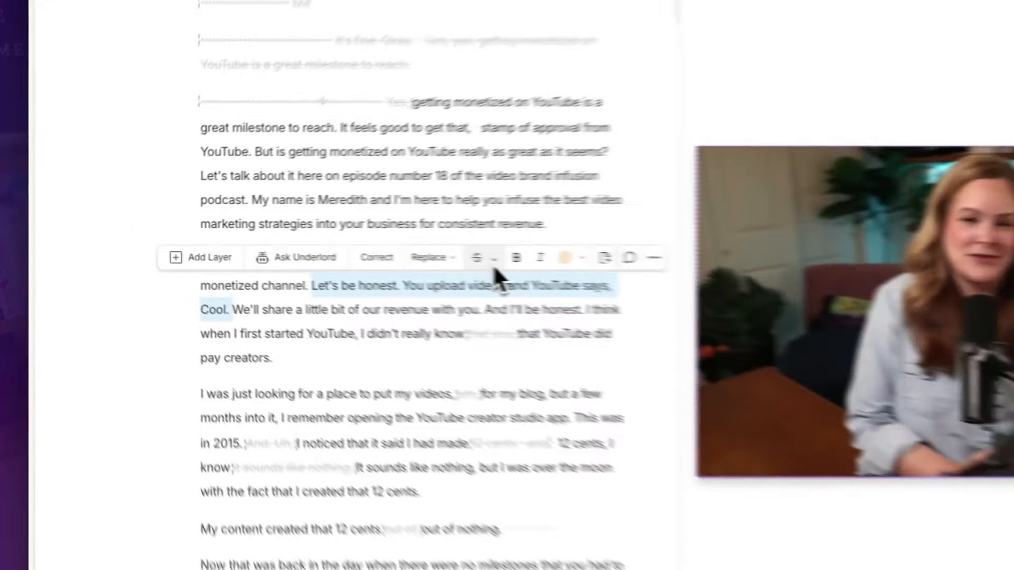
left_click(322, 246)
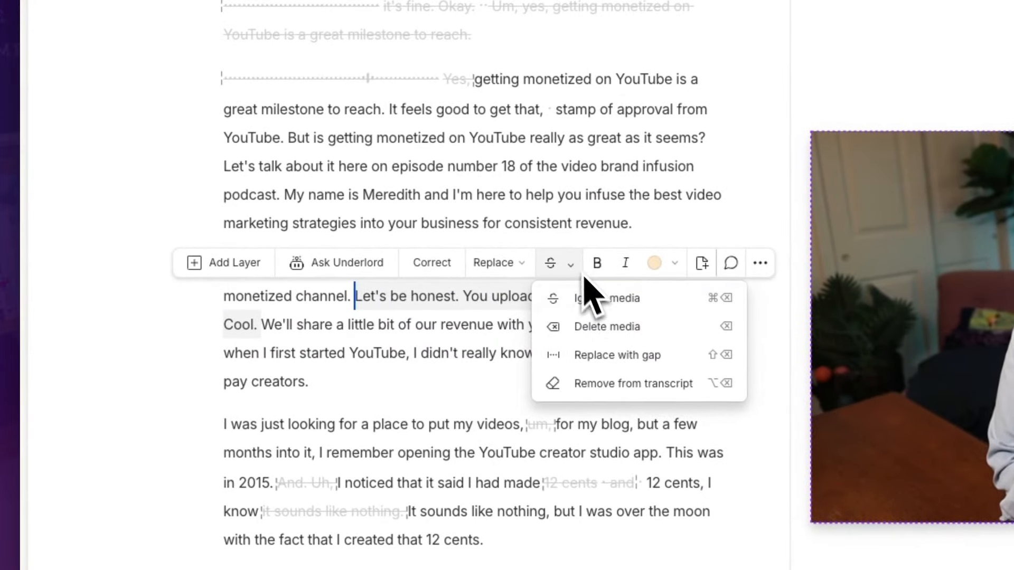
left_click(584, 306)
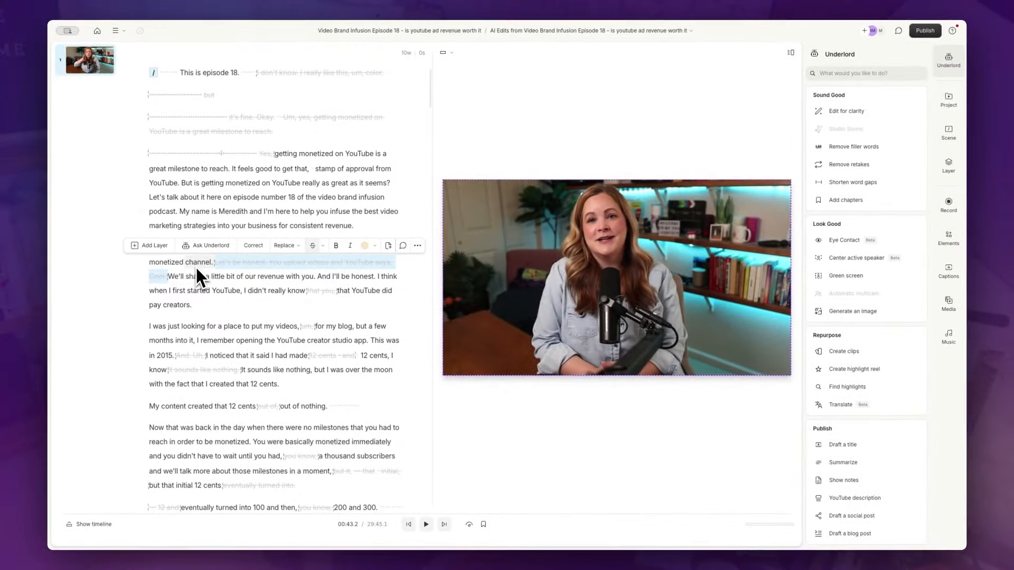
Step: Switch back to the original Video Brand Infusion Episode 18 composition and apply Studio Sound to it
left_click(590, 31)
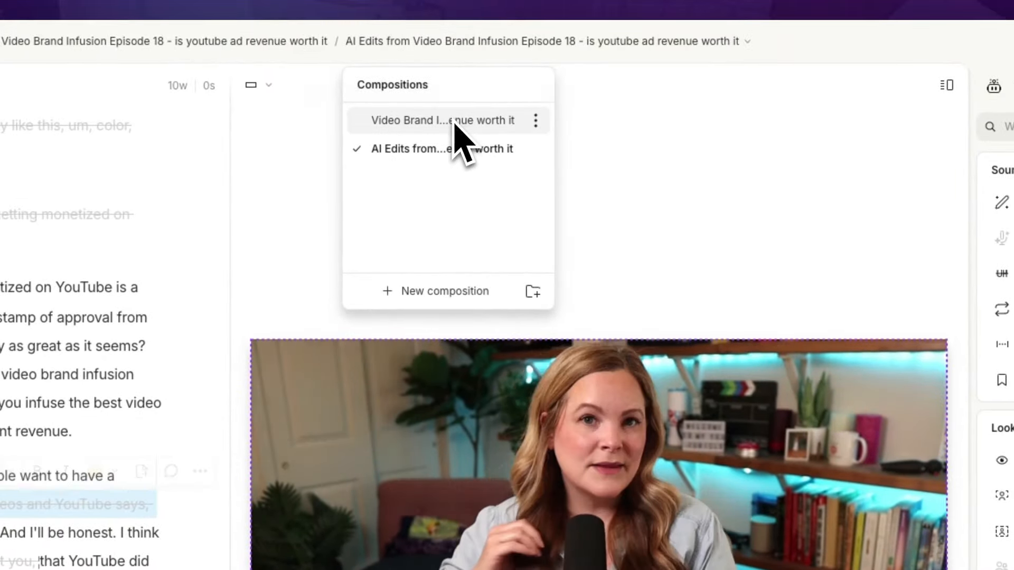
left_click(455, 122)
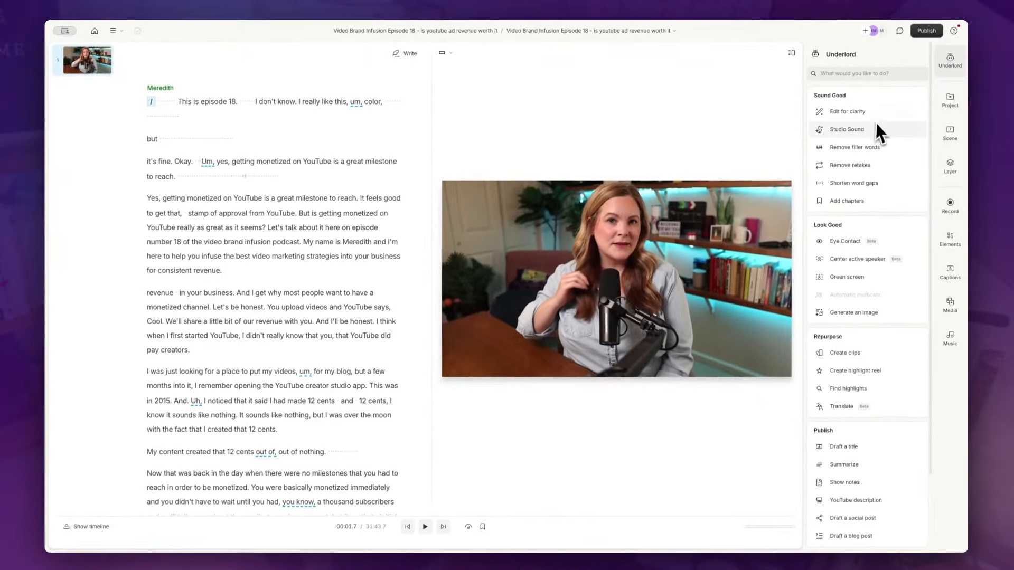
mouse_move(866, 129)
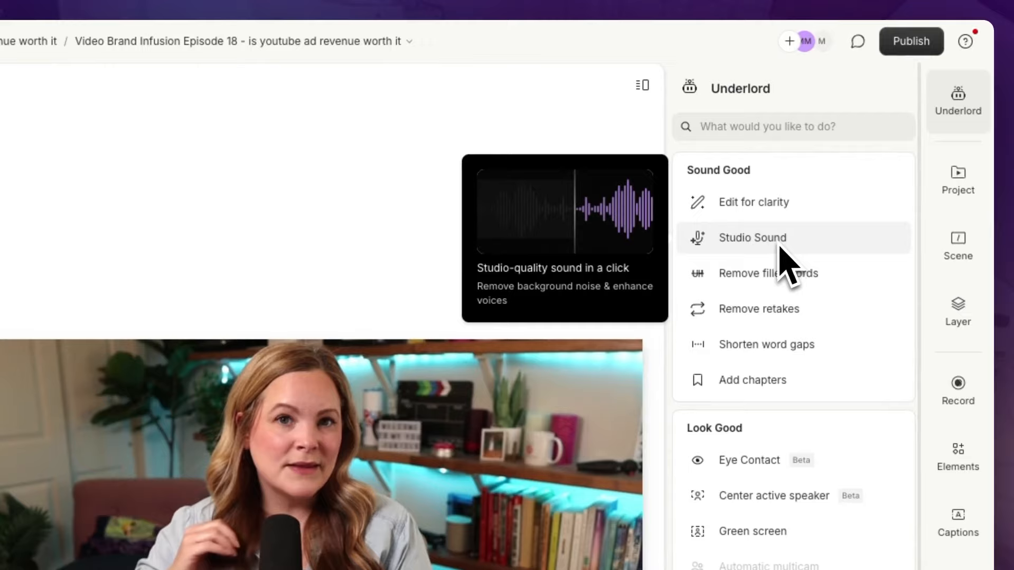
left_click(772, 240)
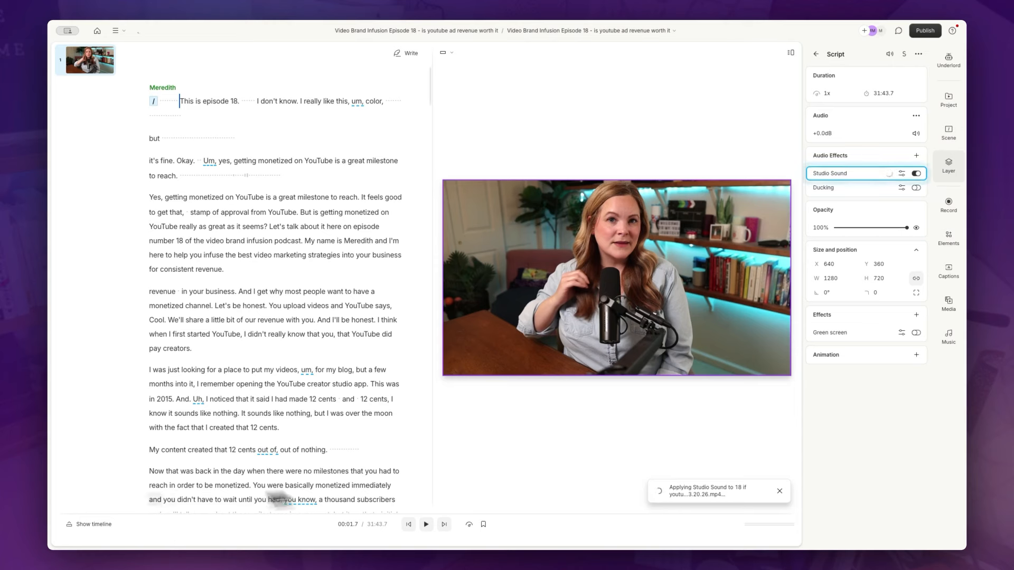
Step: Show the timeline and compare playback of "This is episode 18" with Studio Sound turned off and back on
left_click(106, 525)
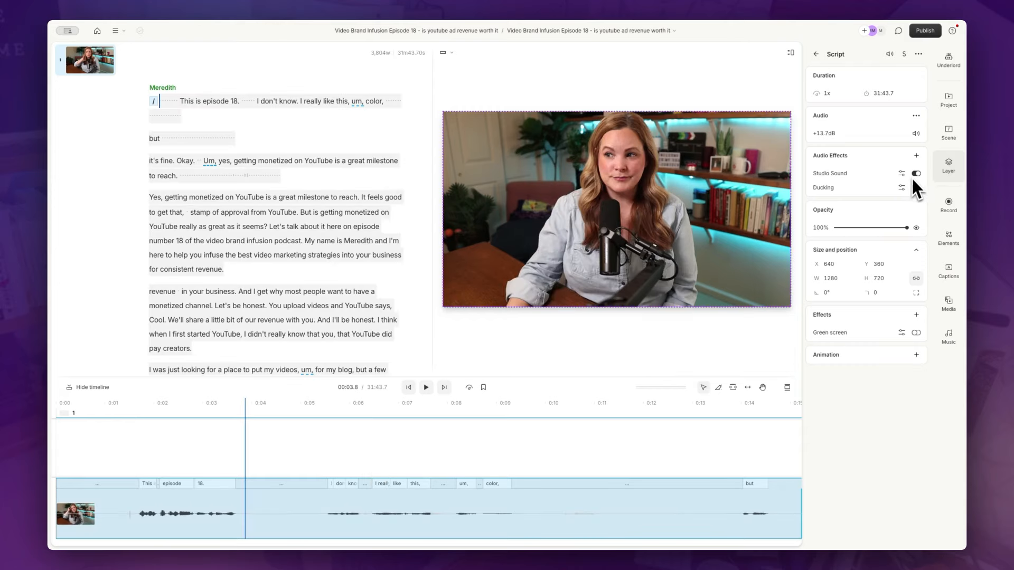
left_click(916, 174)
key("space")
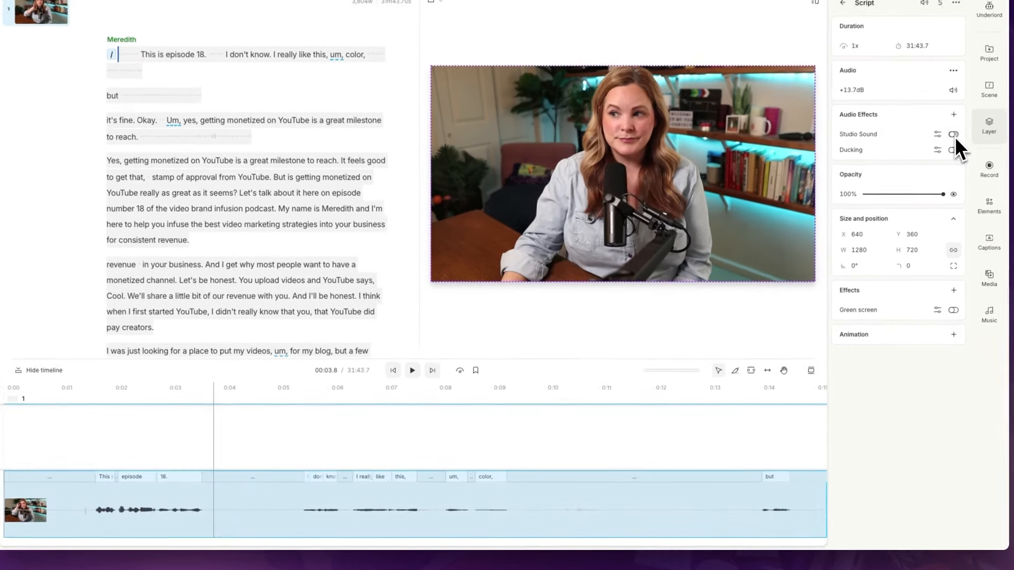
left_click(138, 529)
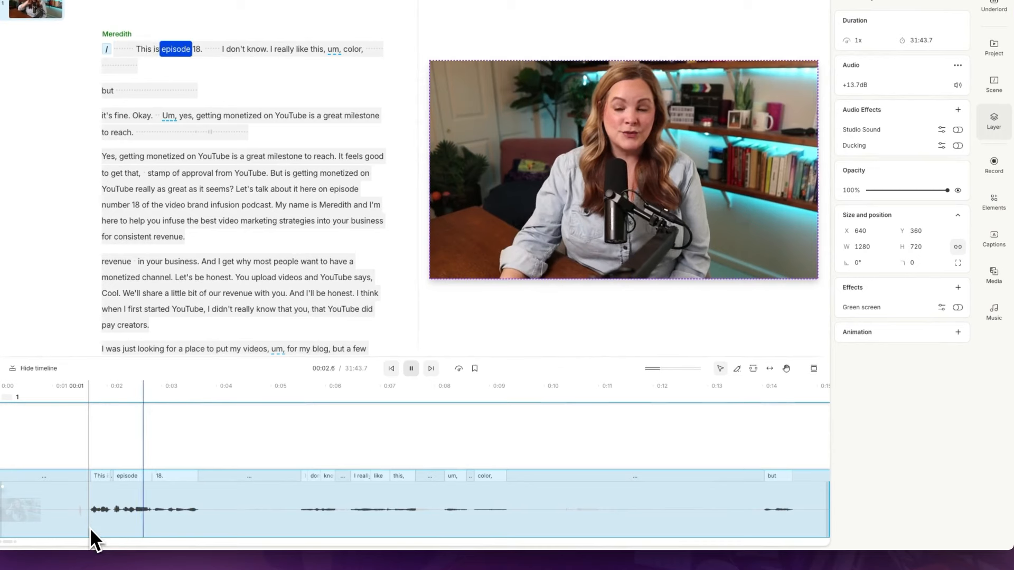
key("space")
left_click(957, 129)
left_click(93, 529)
key("space")
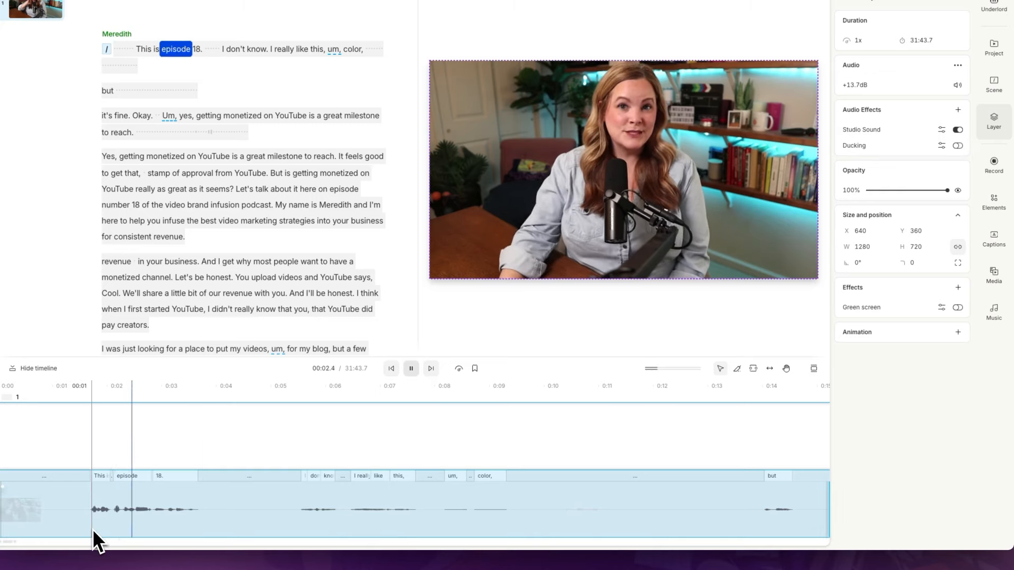
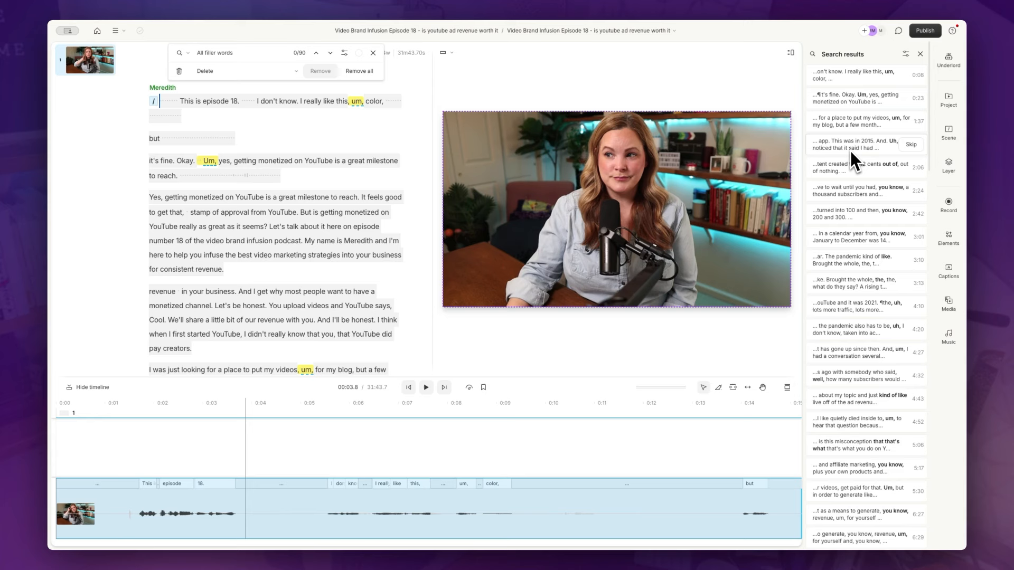
Step: Examine the detected filler words in the search results and the available ways of removing them
scroll(843, 266, "down", 1)
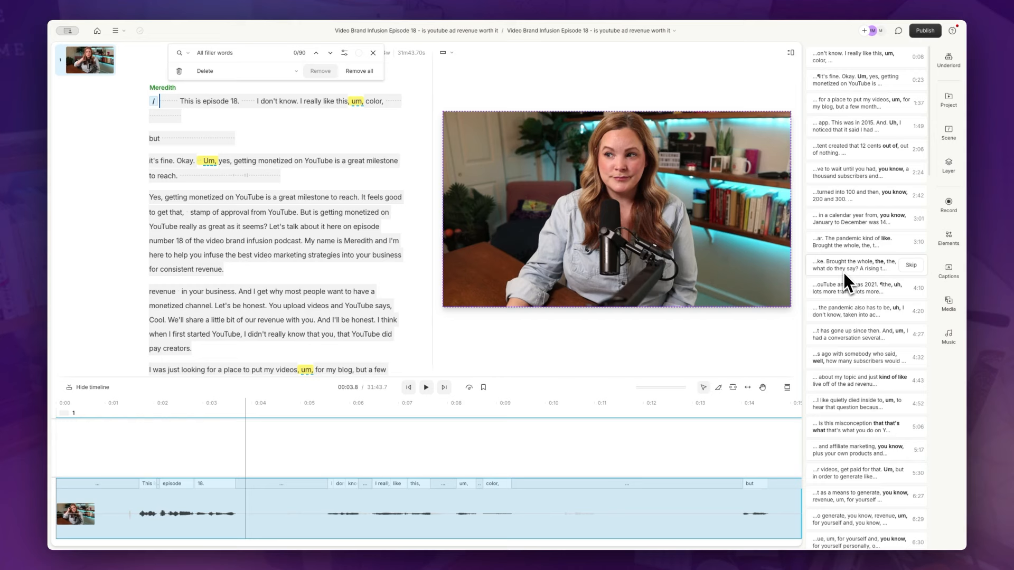
scroll(844, 274, "down", 10)
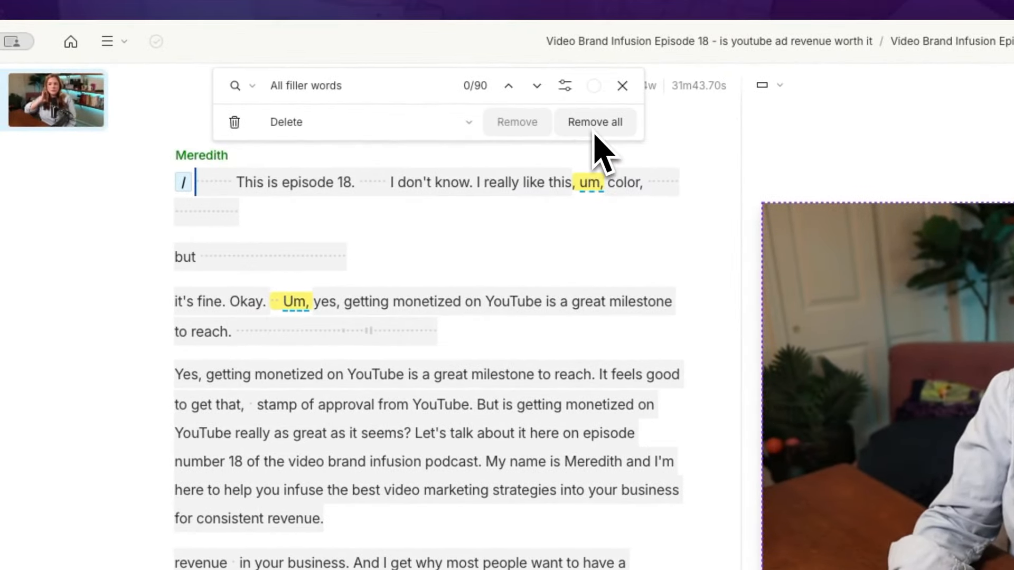
left_click(468, 132)
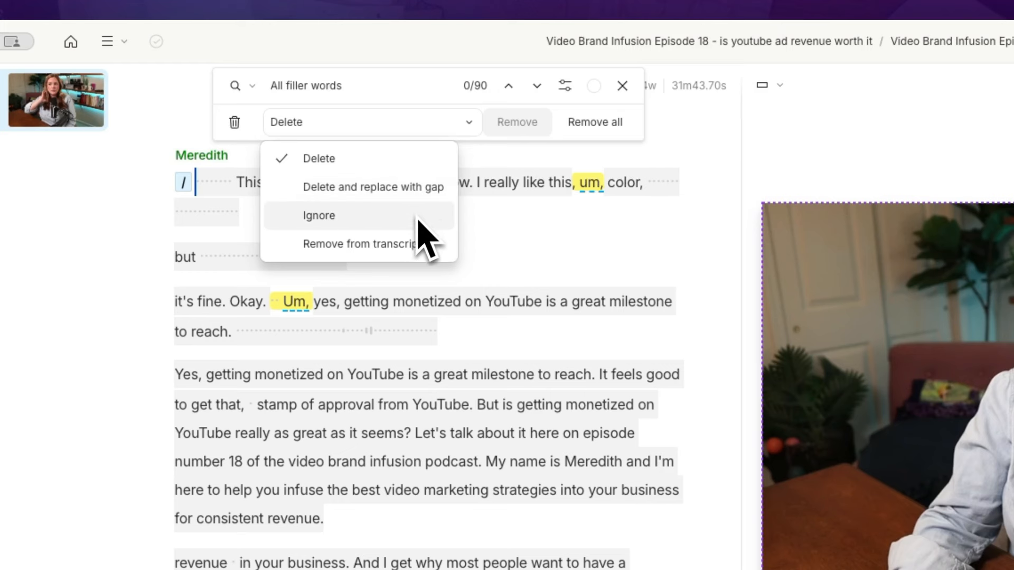
left_click(338, 91)
left_click(339, 92)
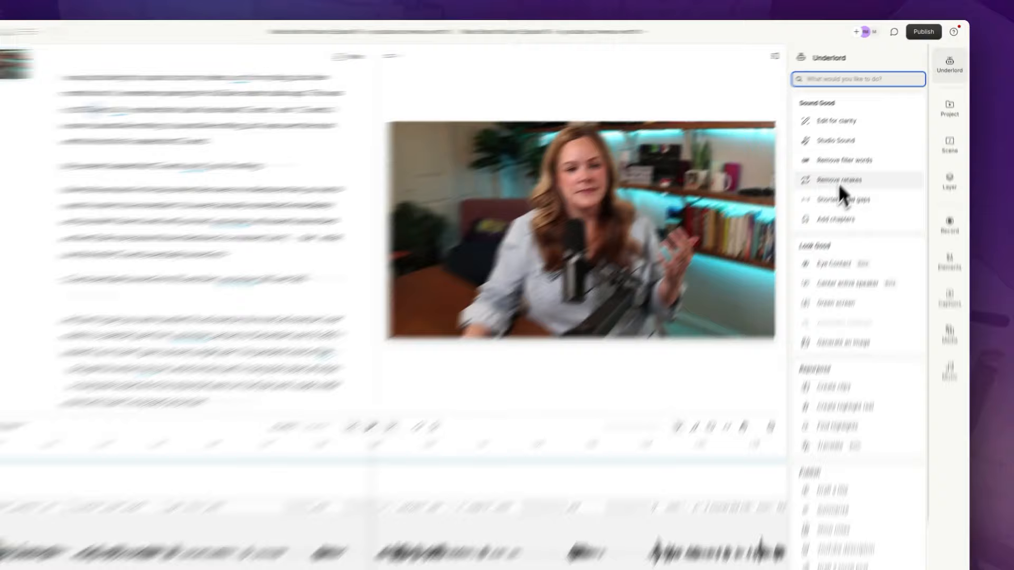
Step: Run Remove retakes on the original script and copy its edits to a new composition
left_click(854, 167)
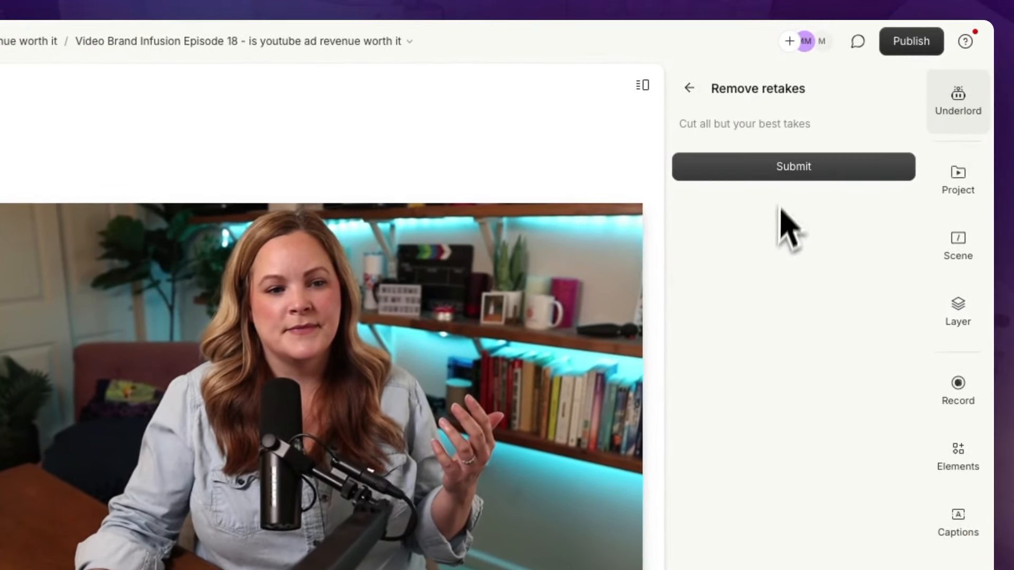
left_click(786, 165)
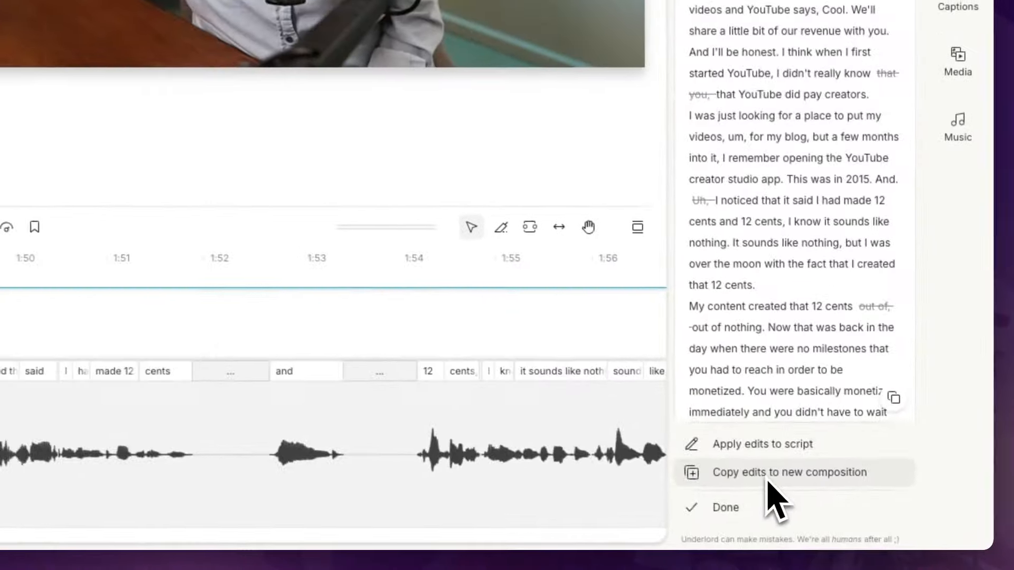
left_click(851, 510)
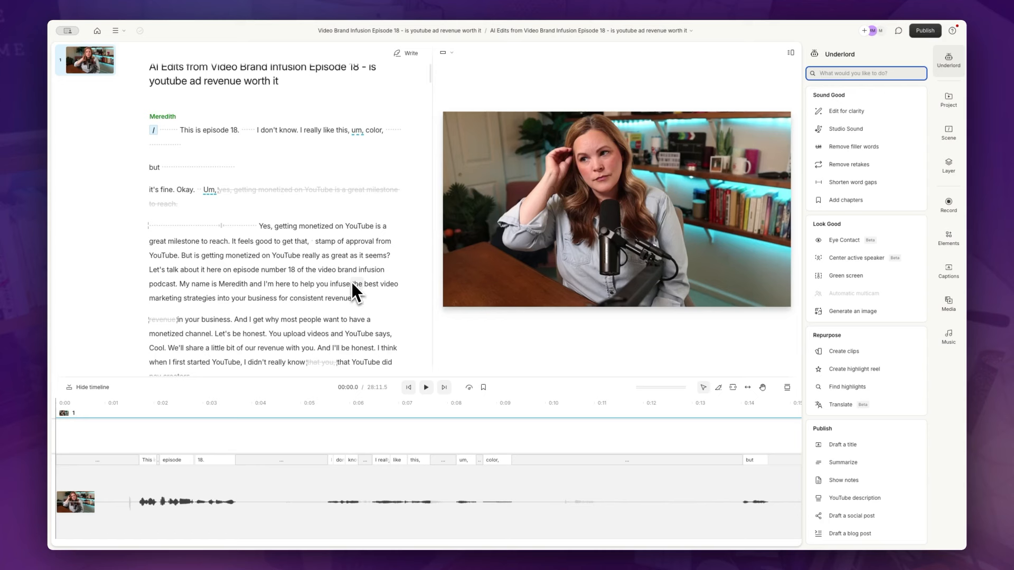
scroll(352, 285, "down", 2)
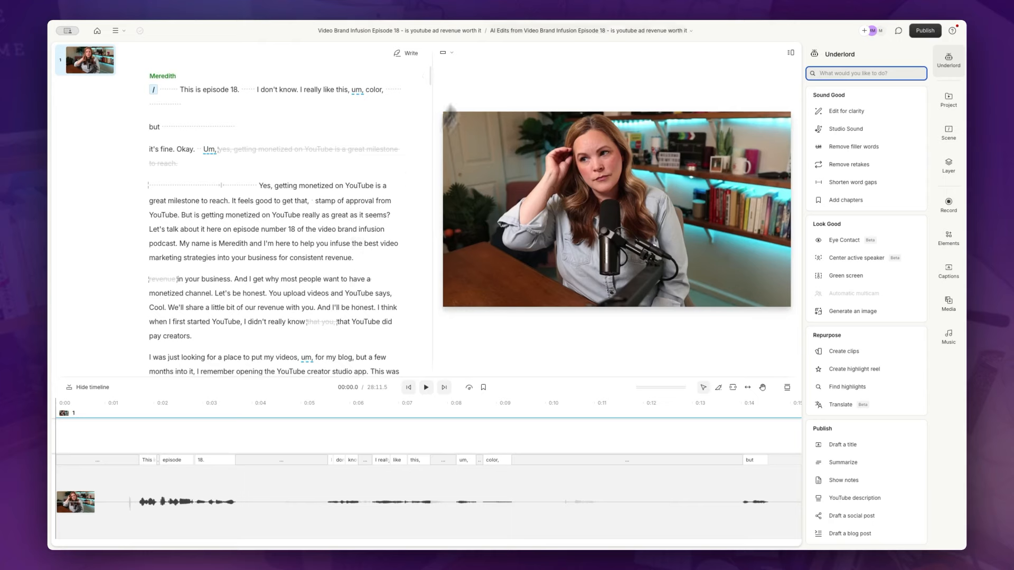
Step: Examine the script's word gaps with Shorten word gaps, searching for gaps of 1 second or more with 0.5 seconds as the shortened length
left_click(358, 258)
scroll(358, 260, "down", 1)
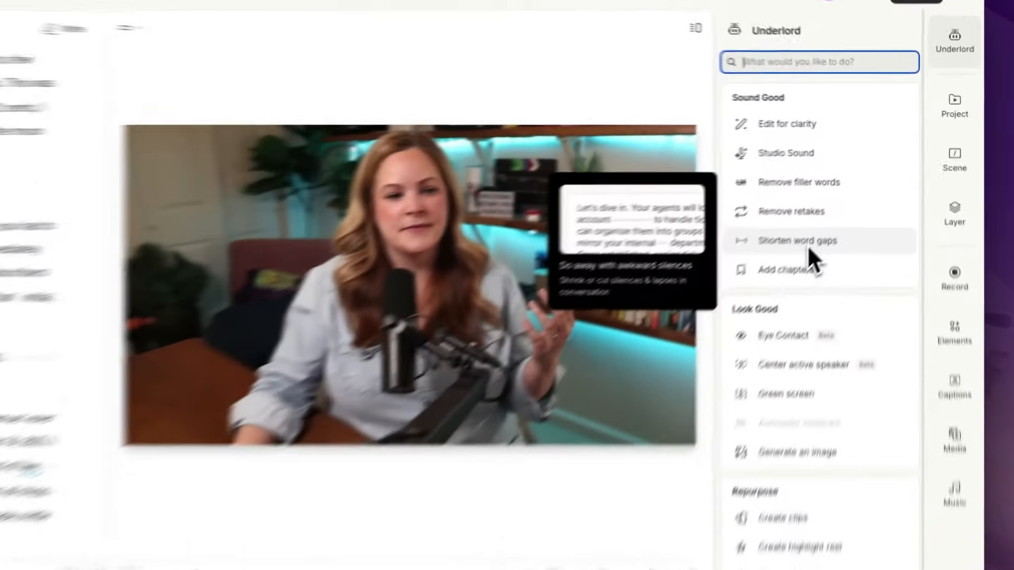
left_click(858, 184)
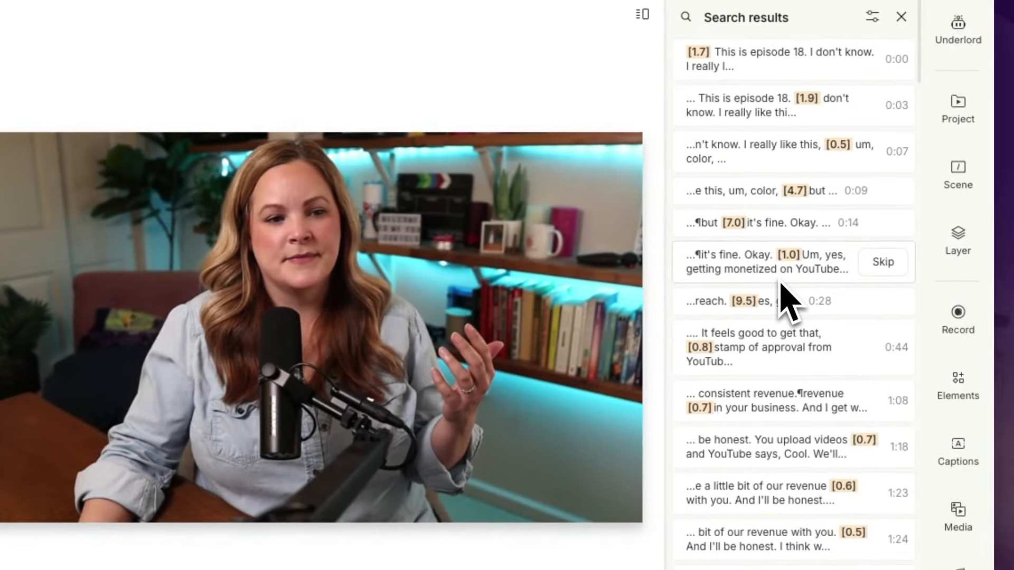
scroll(781, 282, "down", 10)
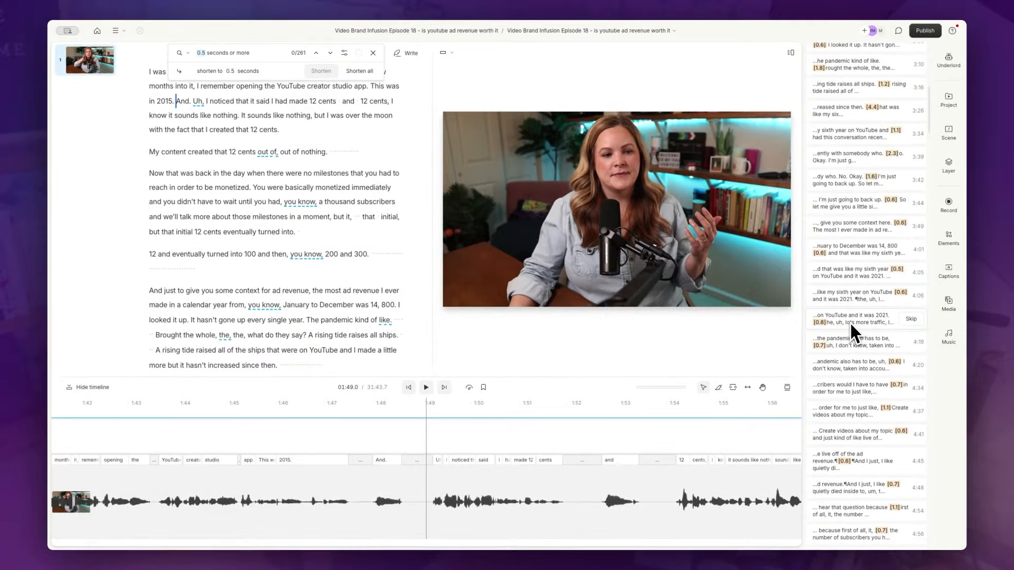
scroll(850, 323, "up", 10)
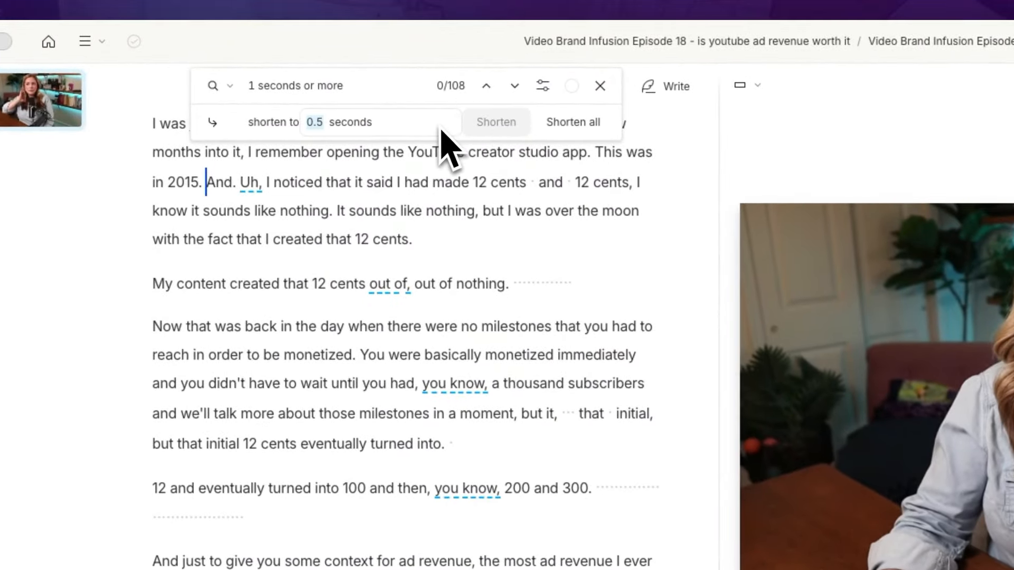
left_click(579, 135)
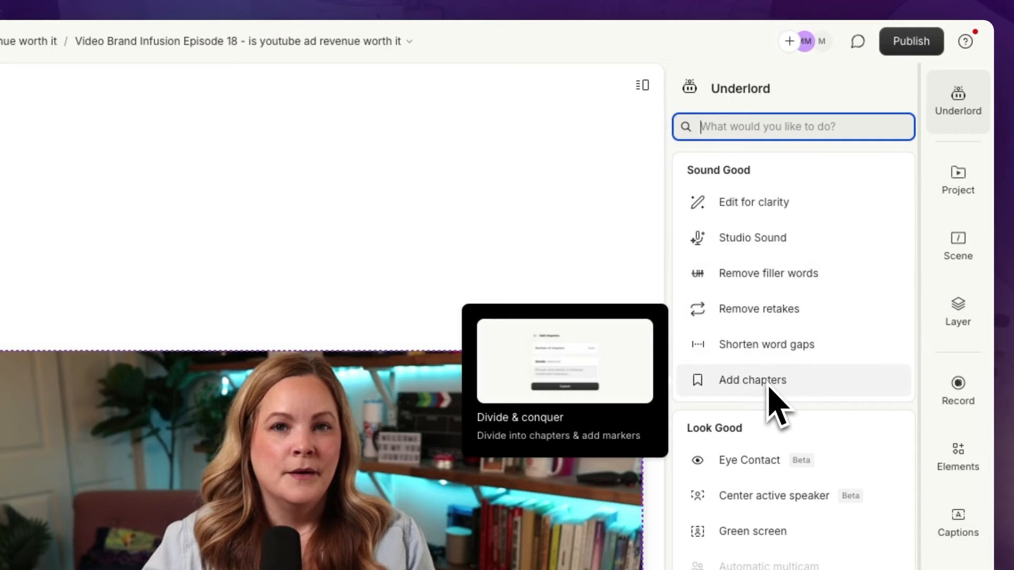
Step: Generate chapters, add them to the script as headings, and jump to the last chapter and the one starting "Challenges and"
left_click(752, 380)
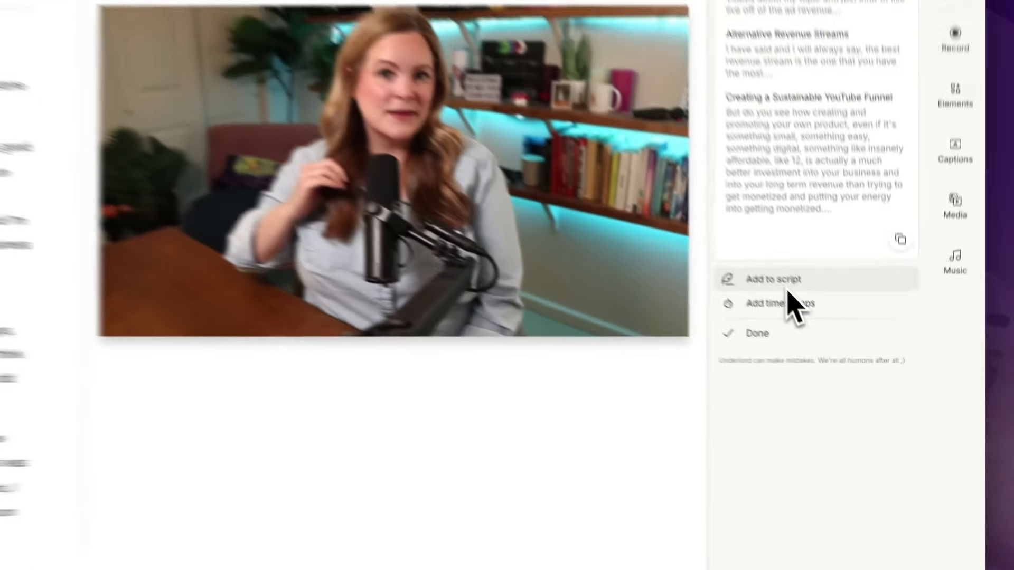
left_click(746, 257)
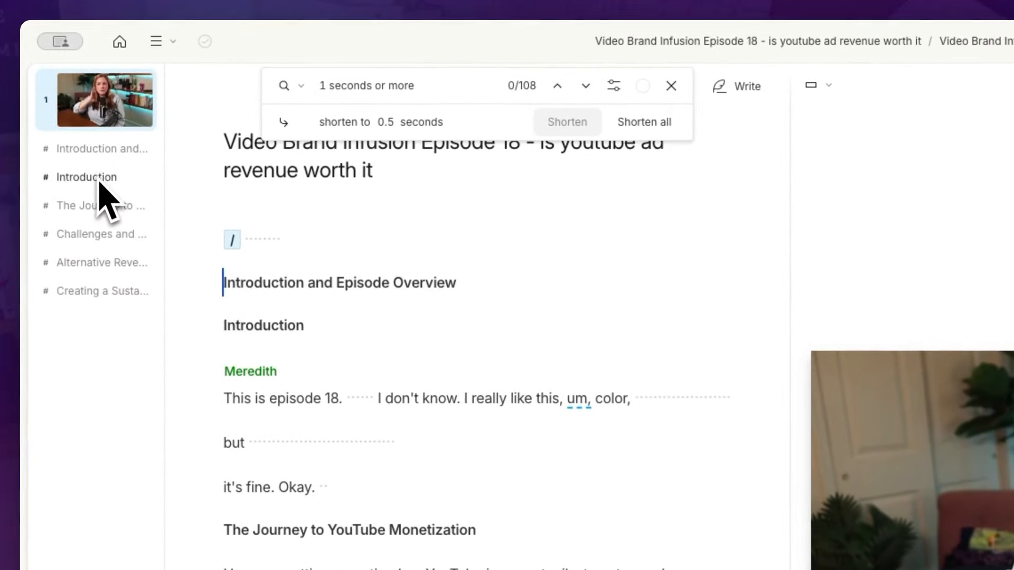
left_click(98, 299)
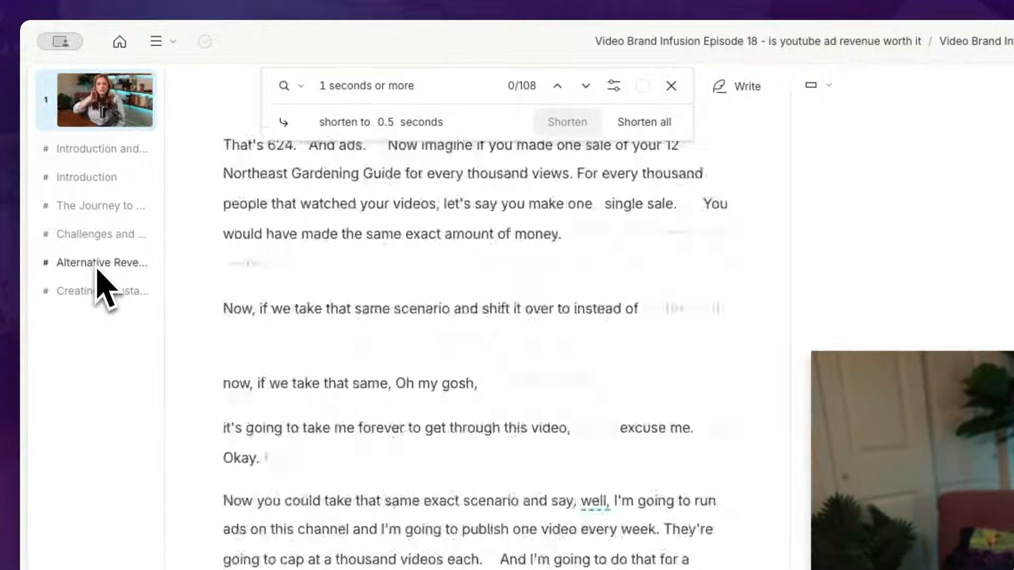
left_click(96, 246)
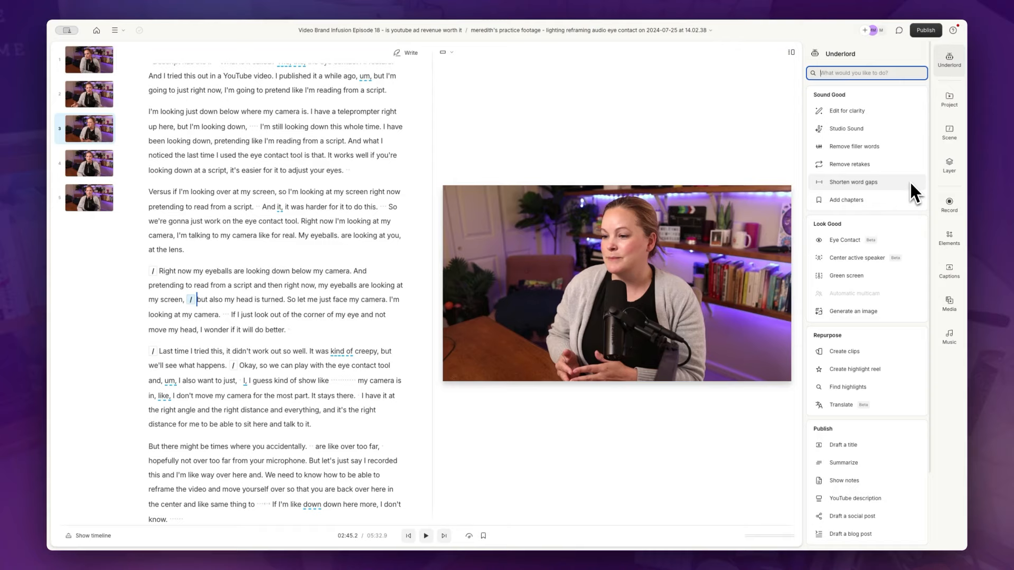
Step: Apply Eye Contact to the practice footage scene starting "Last time I tried this", and go to the scene starting "Right now my eyeballs"
mouse_move(907, 246)
scroll(906, 249, "down", 2)
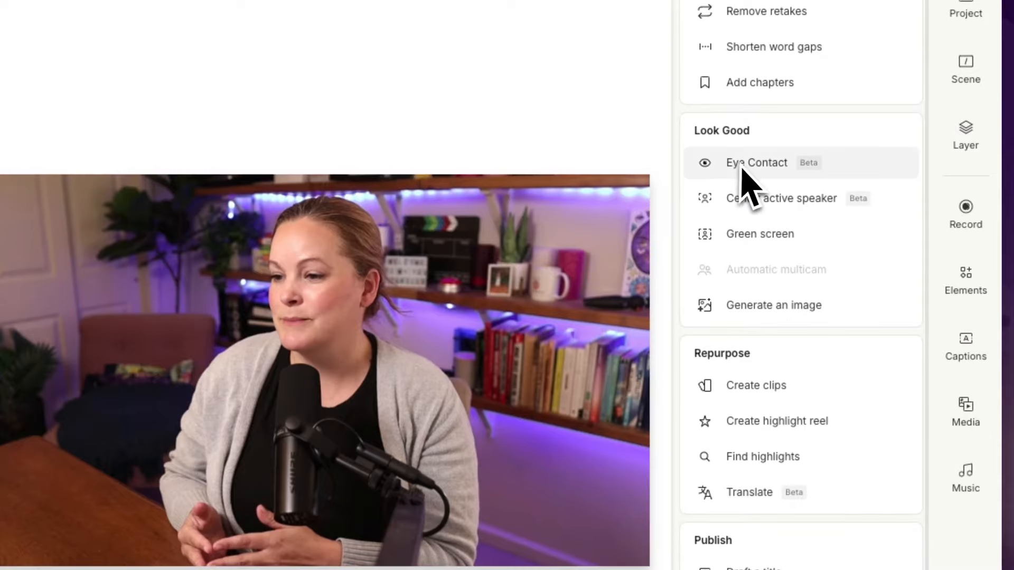
mouse_move(743, 168)
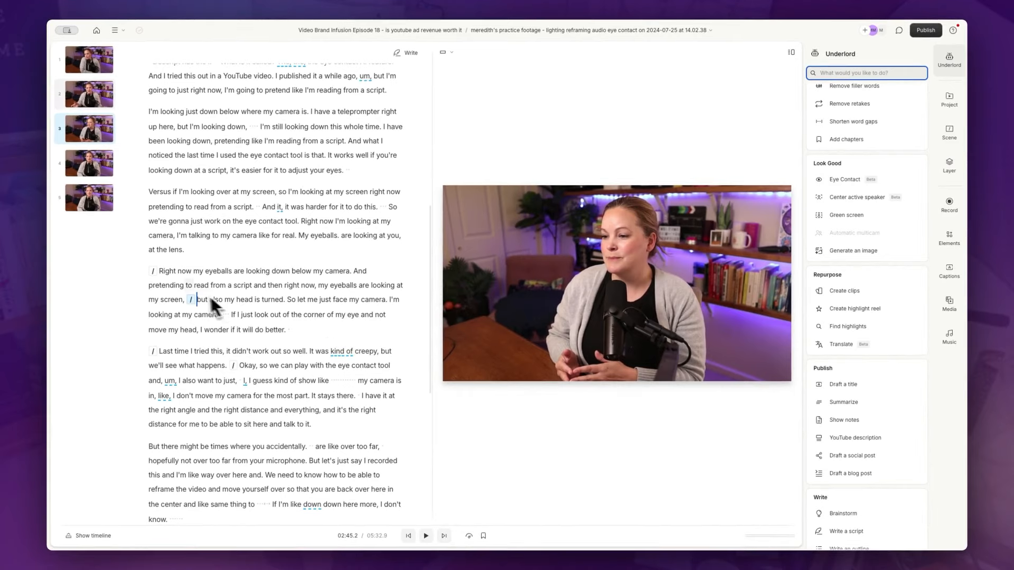
left_click(154, 354)
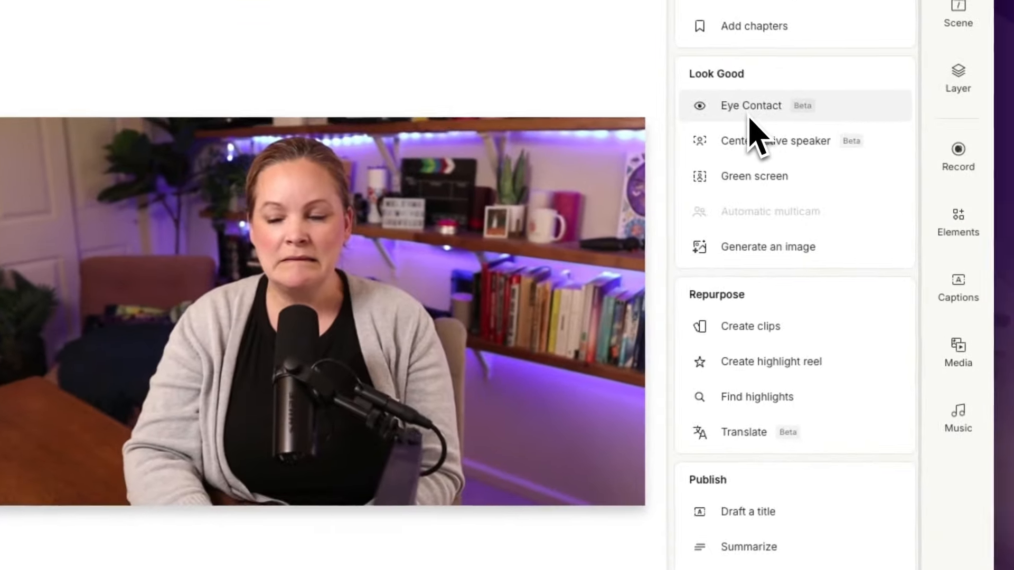
left_click(843, 181)
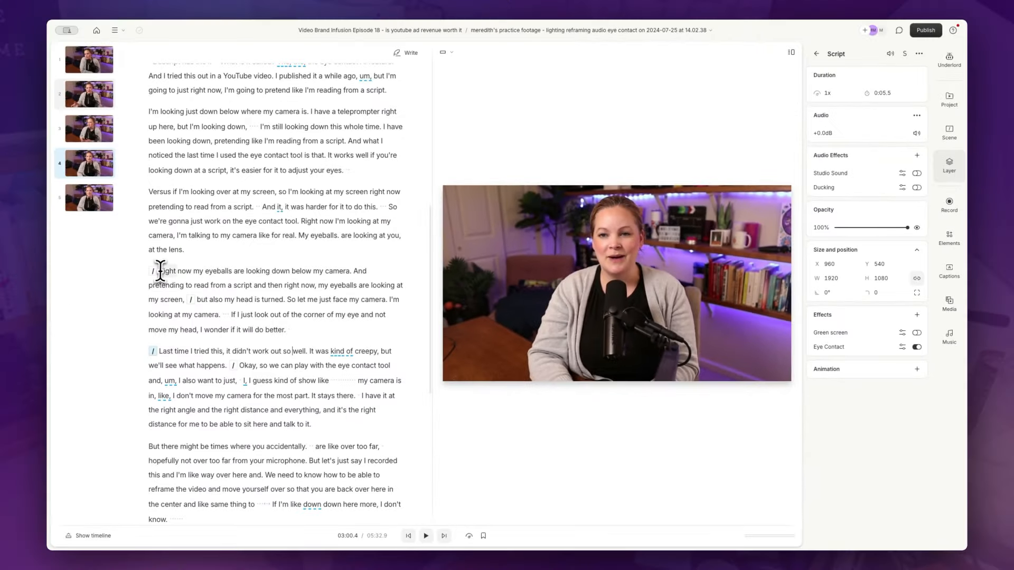
left_click(161, 271)
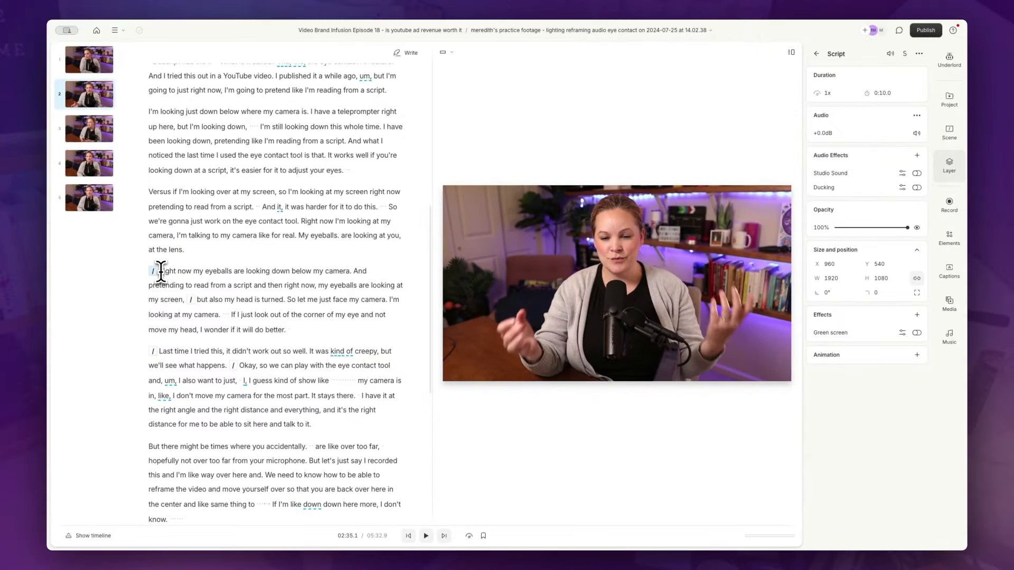
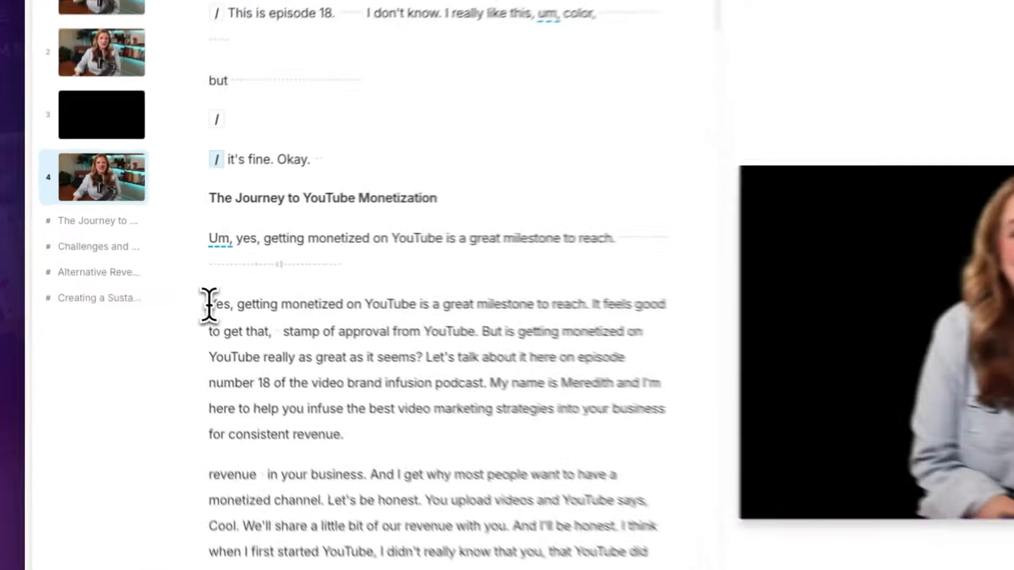
Step: Add the purple video background to the paragraph starting "Yes, getting monetized on YouTube" and send it behind the speaker
left_click_drag(223, 315, 385, 456)
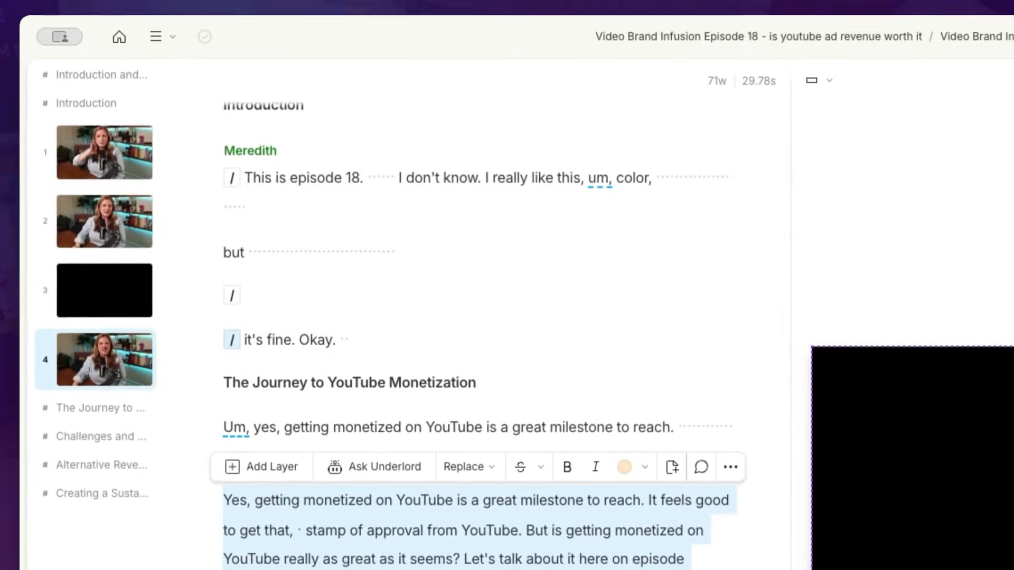
left_click_drag(285, 1, 183, 266)
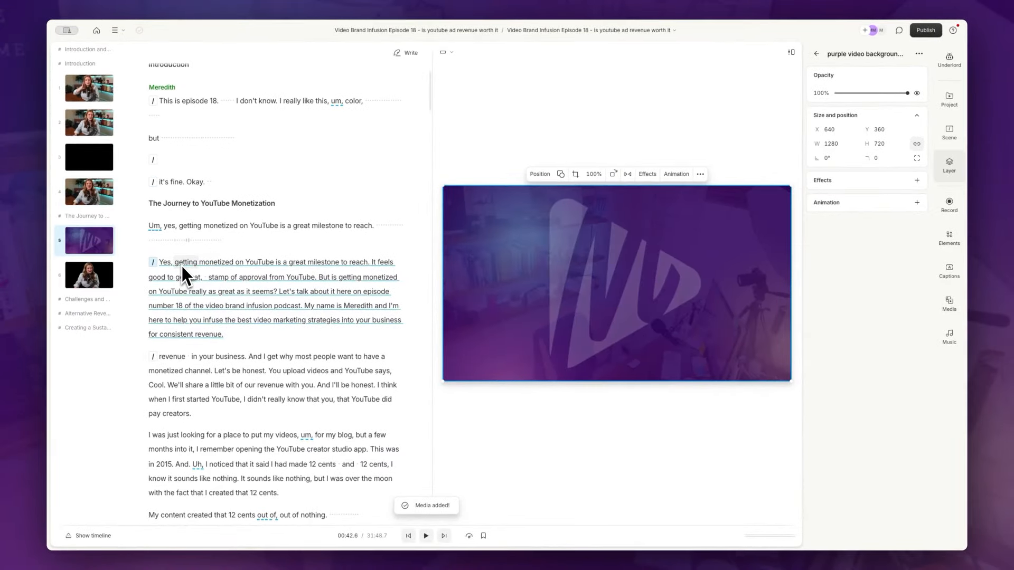
right_click(615, 306)
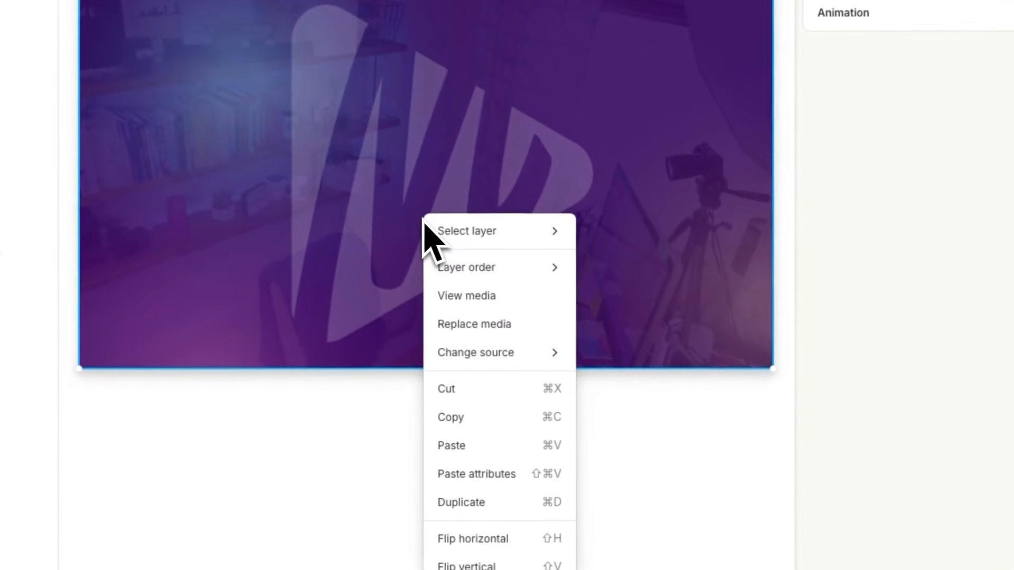
mouse_move(441, 266)
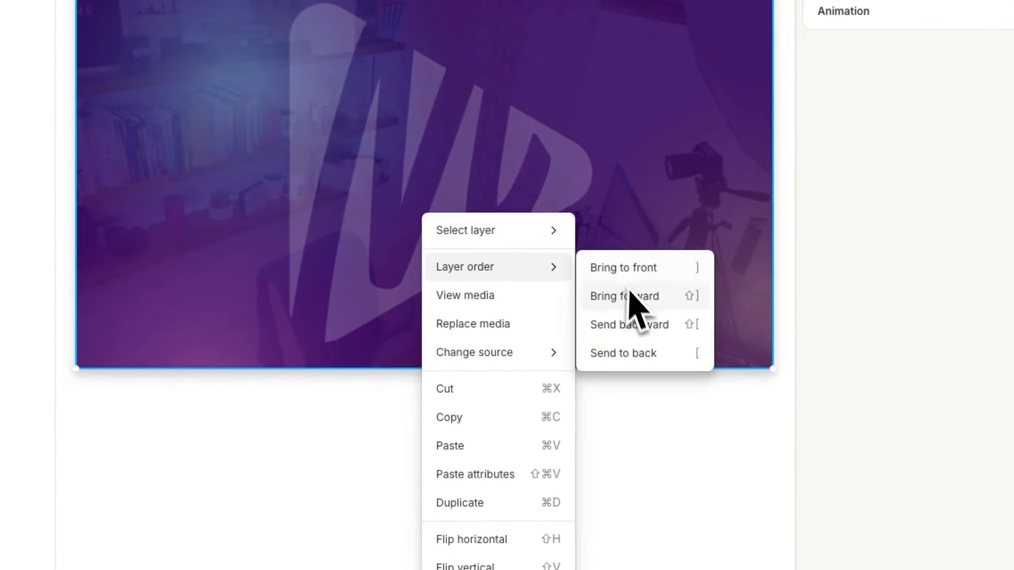
left_click(634, 357)
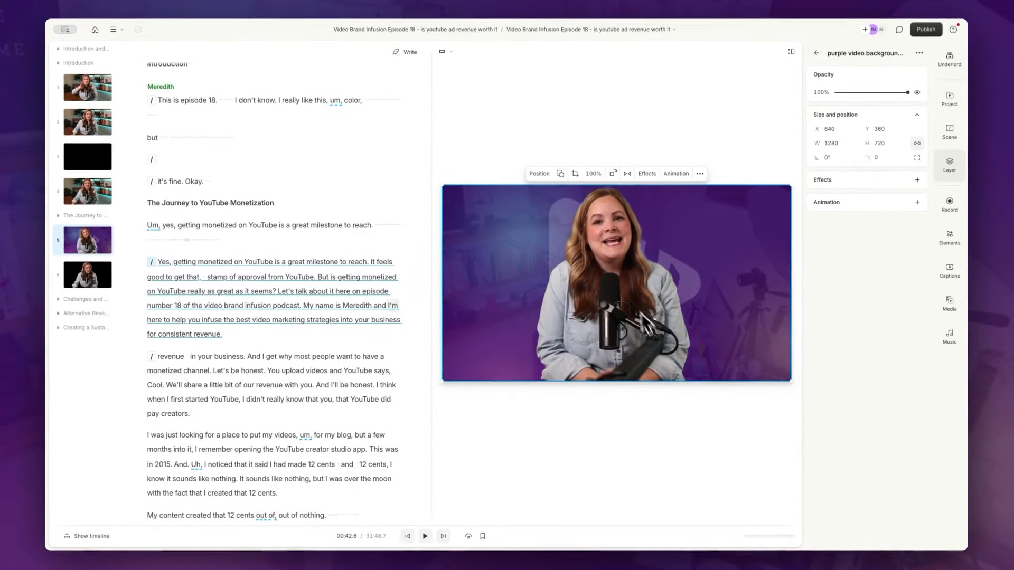
Step: Play the scene with the purple background from "Yes, getting monetized" to check the green screen effect
left_click(161, 262)
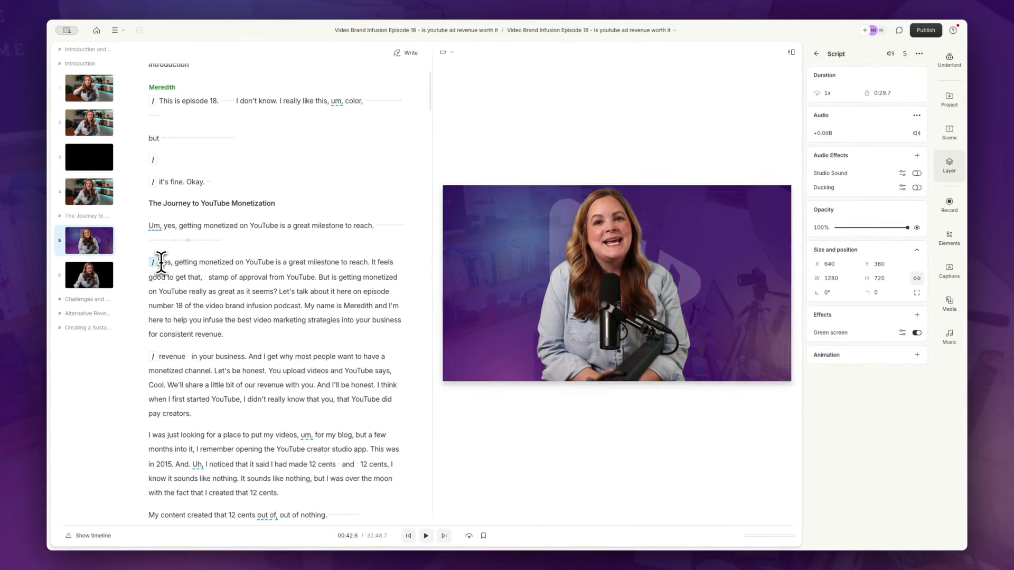
key("space")
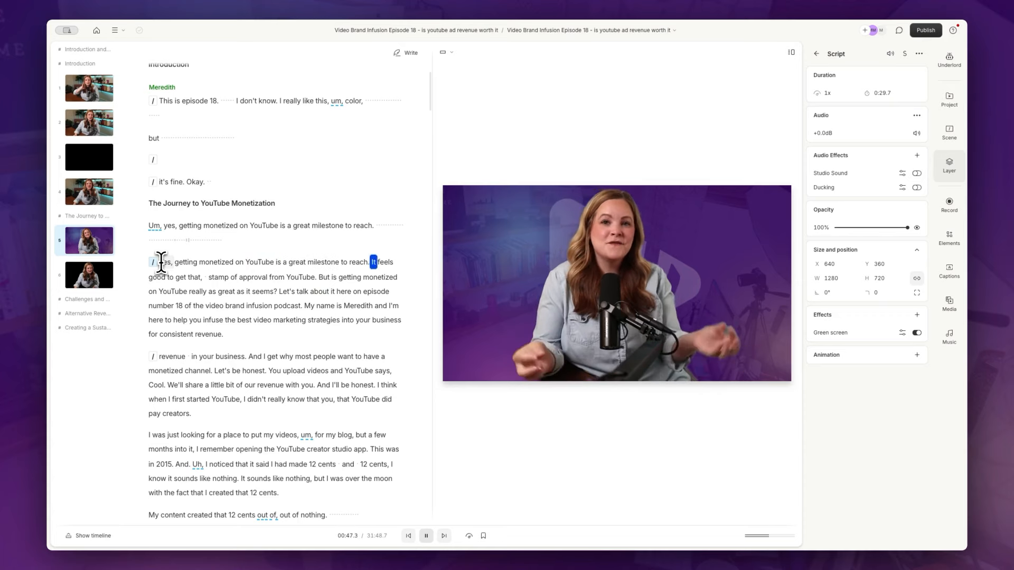
key("space")
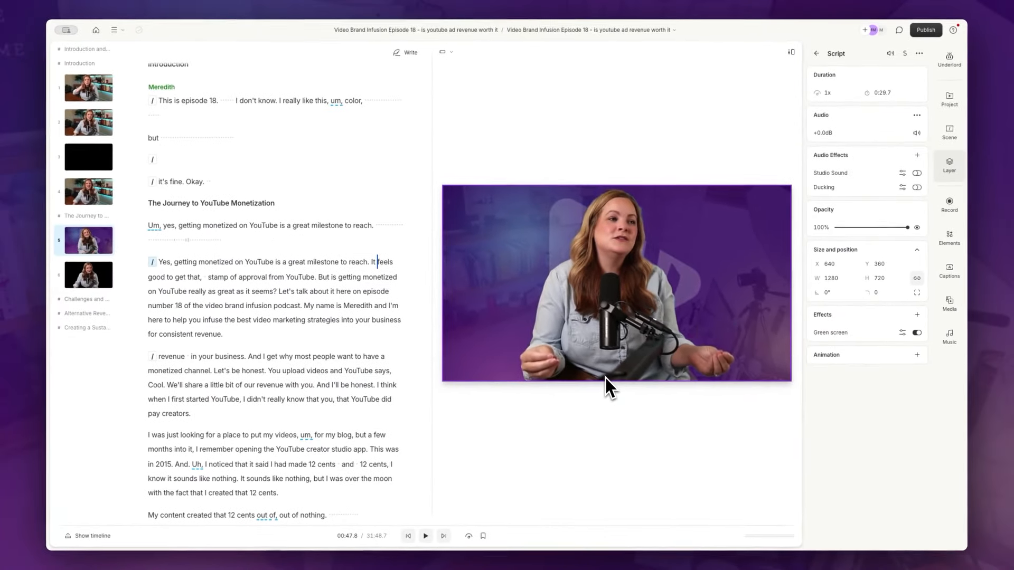
Step: Scale the speaker layer down to about 640 × 360 and move it to the lower right corner of the video frame
left_click(605, 378)
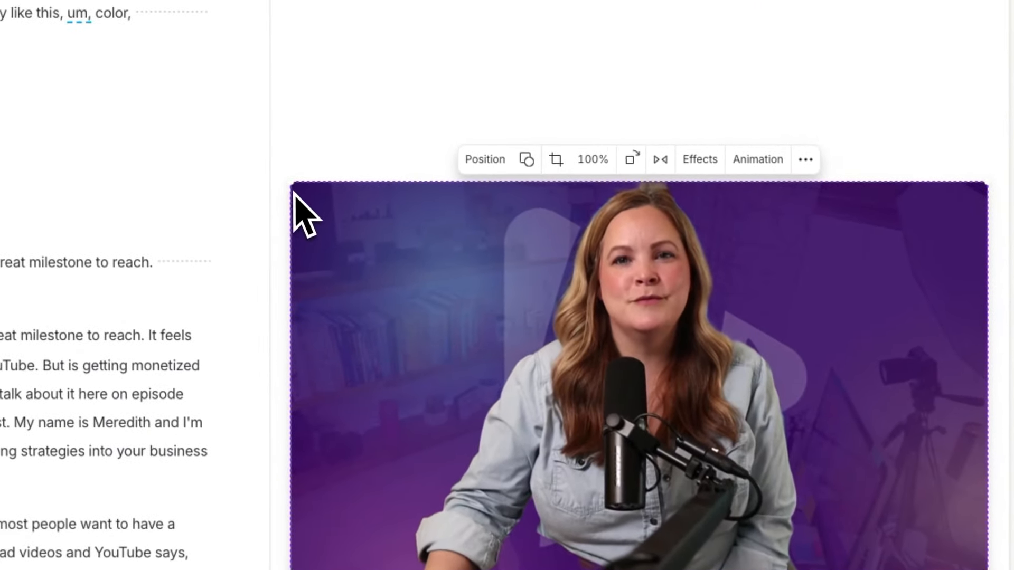
left_click_drag(284, 147, 447, 213)
left_click_drag(464, 254, 643, 343)
left_click_drag(831, 462, 897, 475)
left_click_drag(711, 317, 711, 326)
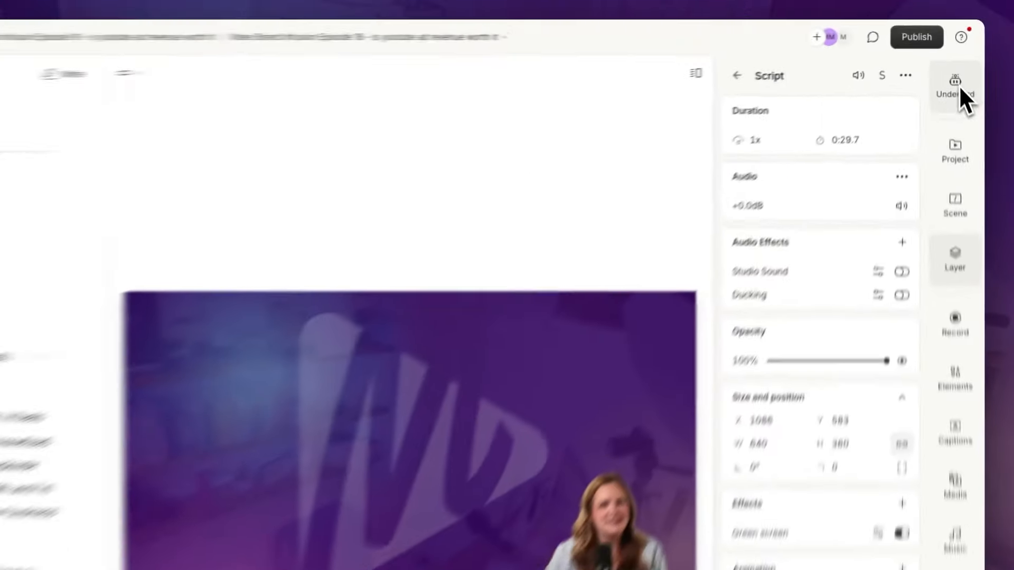
Step: Generate an image of "woman sitting at a laptop computer, editing a YouTube video but she is confused and running out of time"
left_click(959, 94)
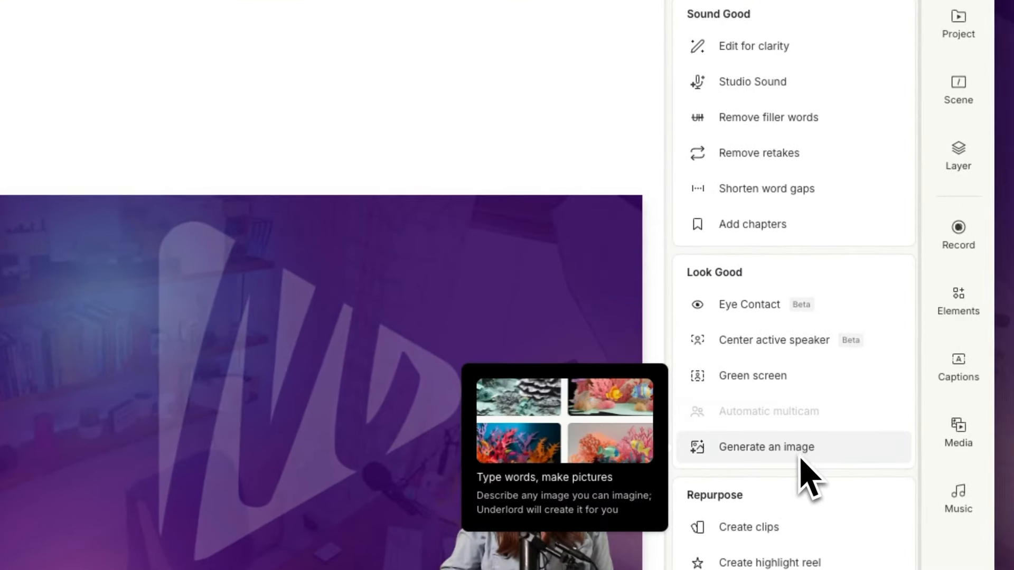
left_click(790, 454)
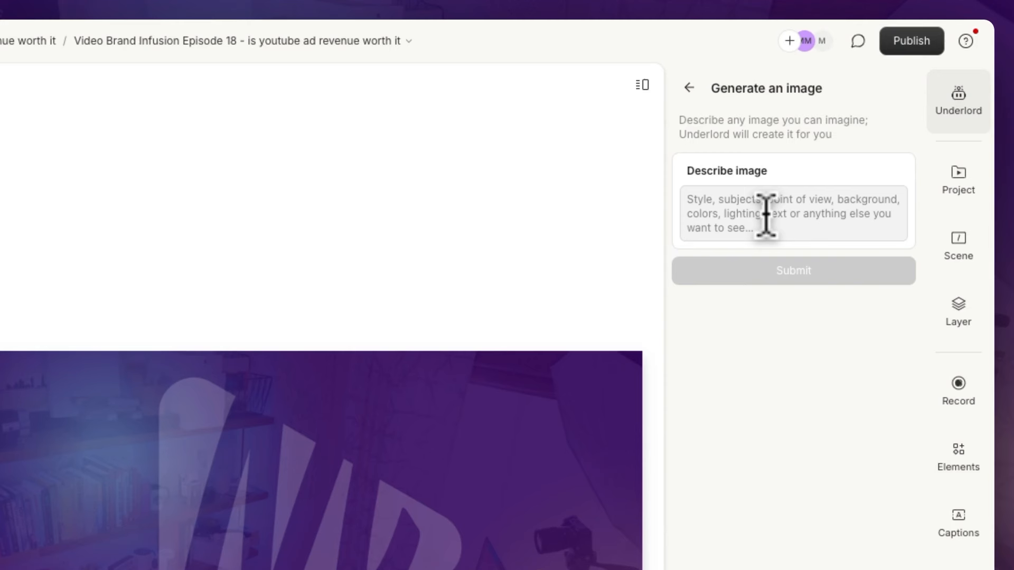
left_click(768, 219)
type("woman sitting at a laptop computer, editing a YouTube video but she is confused and running out of time")
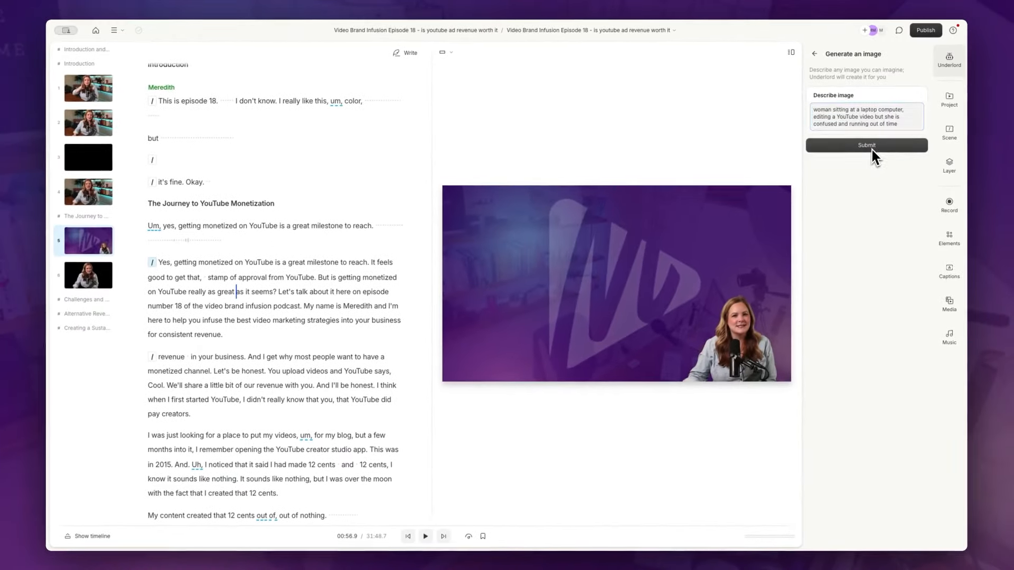
left_click(871, 148)
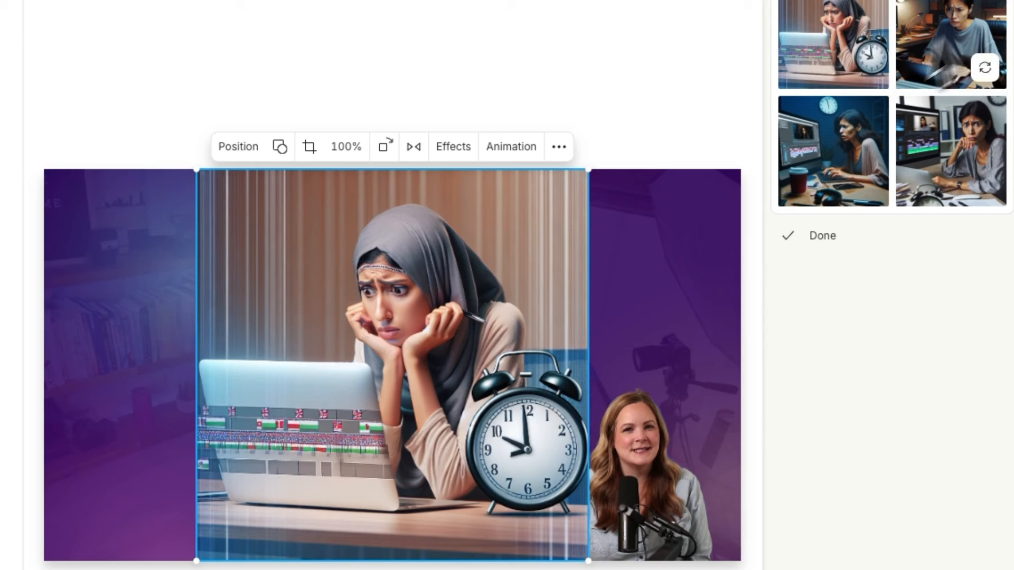
Step: Try the second and third generated images in the scene and choose the fourth one
left_click(952, 34)
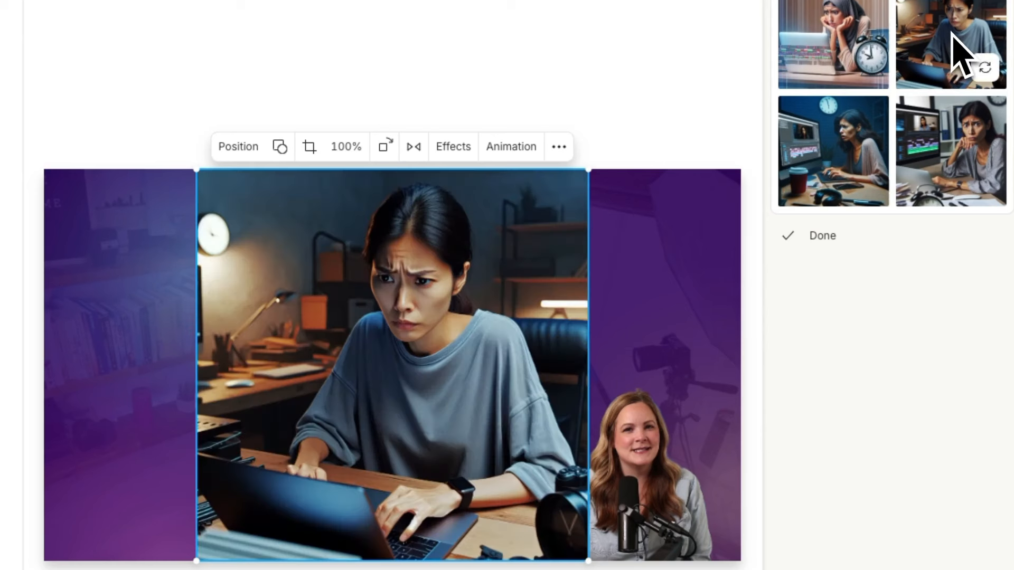
left_click(854, 154)
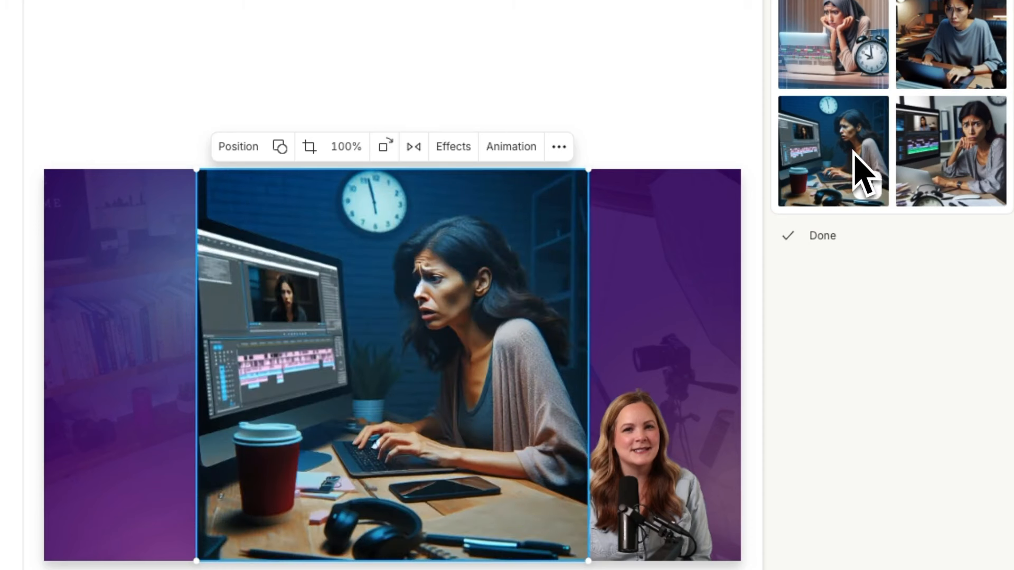
left_click(953, 179)
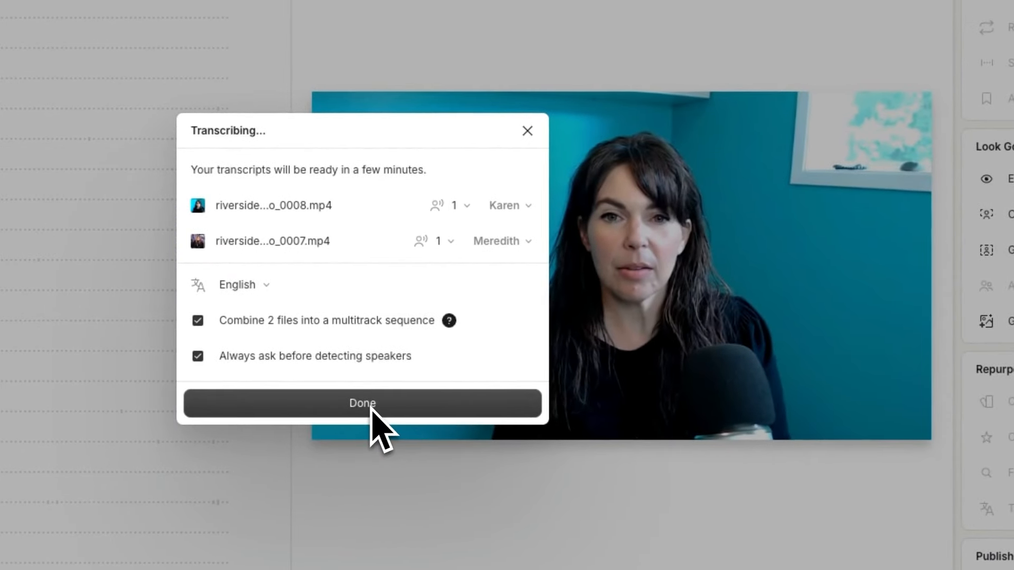
Step: Combine the two riverside recordings into one multitrack sequence, transcribed in English with one speaker per file
left_click(365, 408)
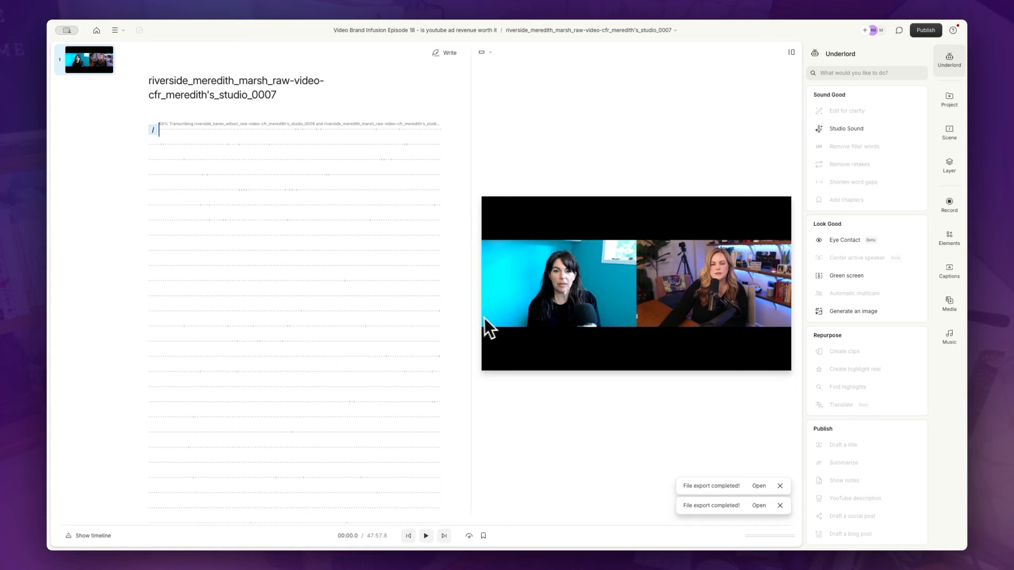
left_click_drag(471, 315, 243, 328)
left_click(411, 300)
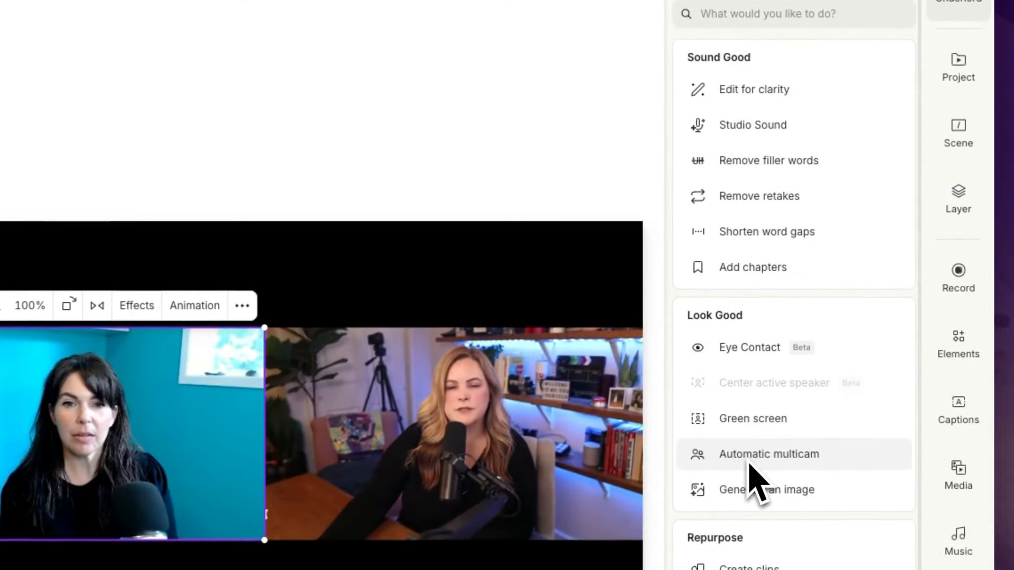
Step: Apply Automatic multicam to the two-speaker sequence and browse the gallery of scene layouts
left_click(748, 463)
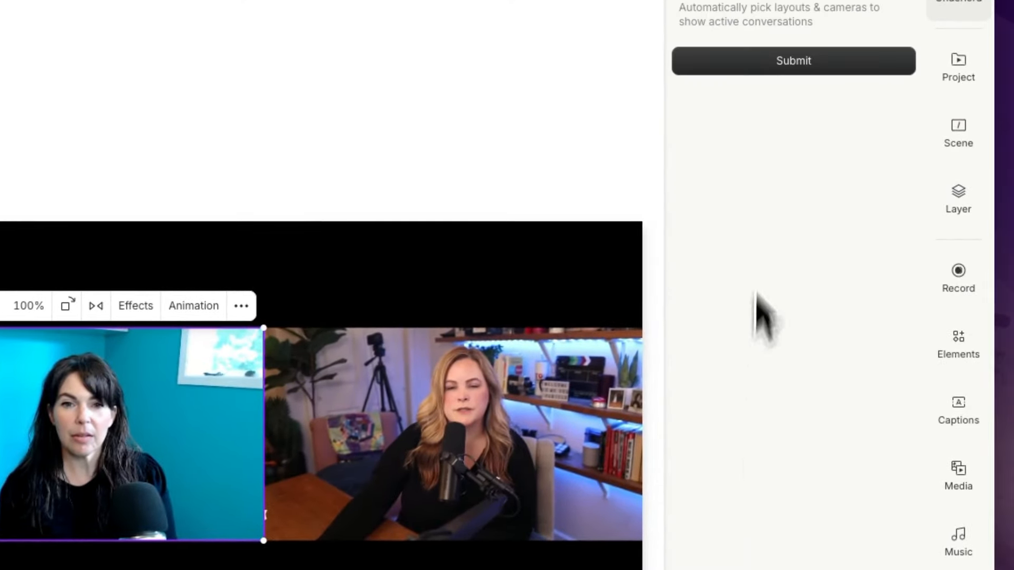
left_click(793, 60)
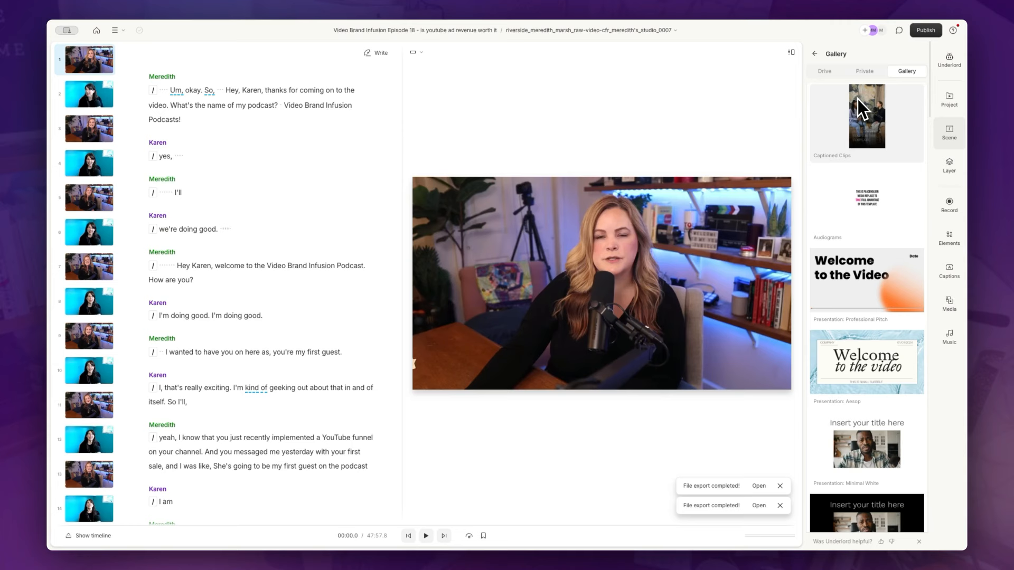
scroll(872, 216, "down", 3)
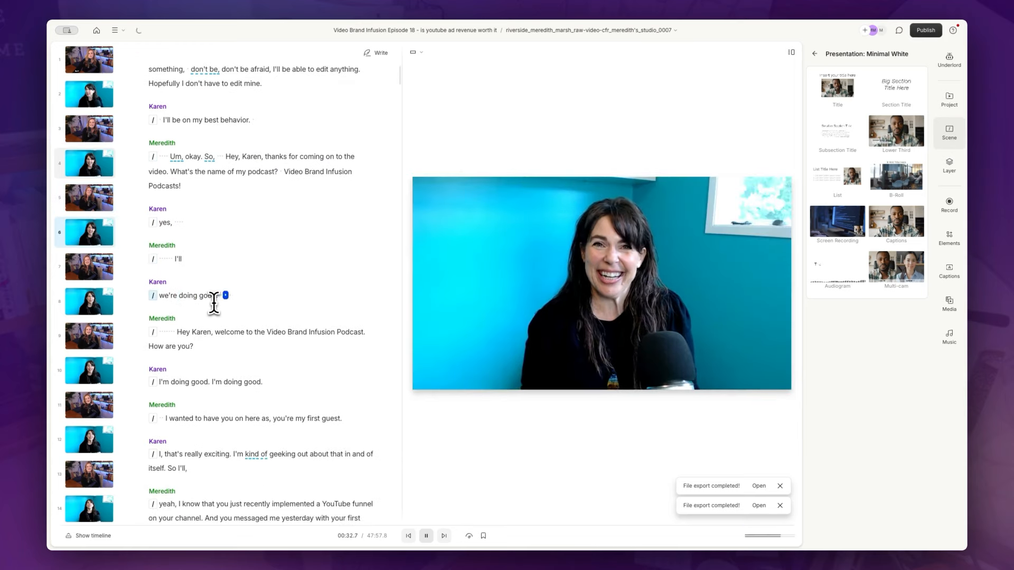
Step: Stop playback after "we're doing good" and examine the camera switches between the two speakers in the transcript
key("space")
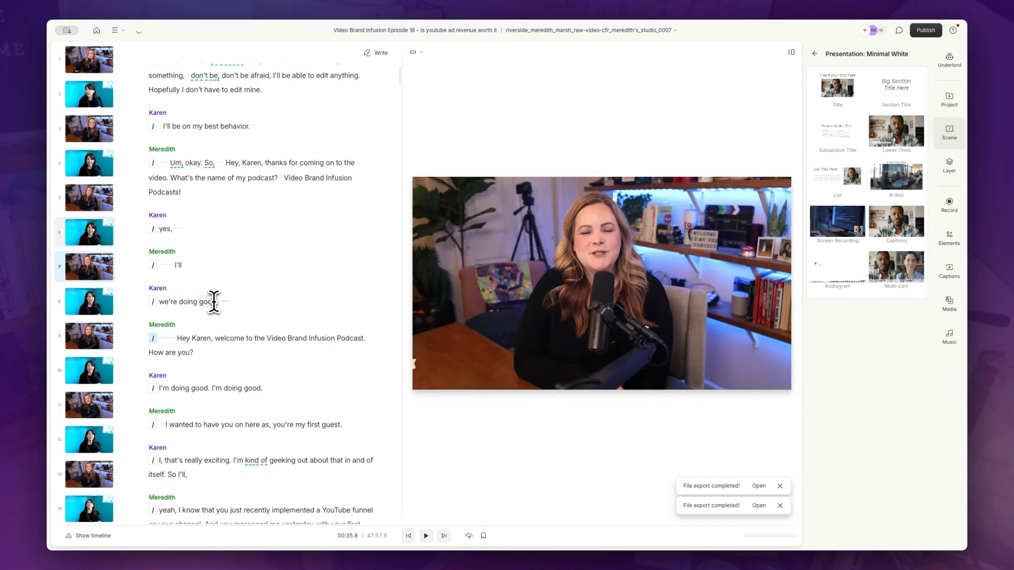
scroll(213, 302, "up", 1)
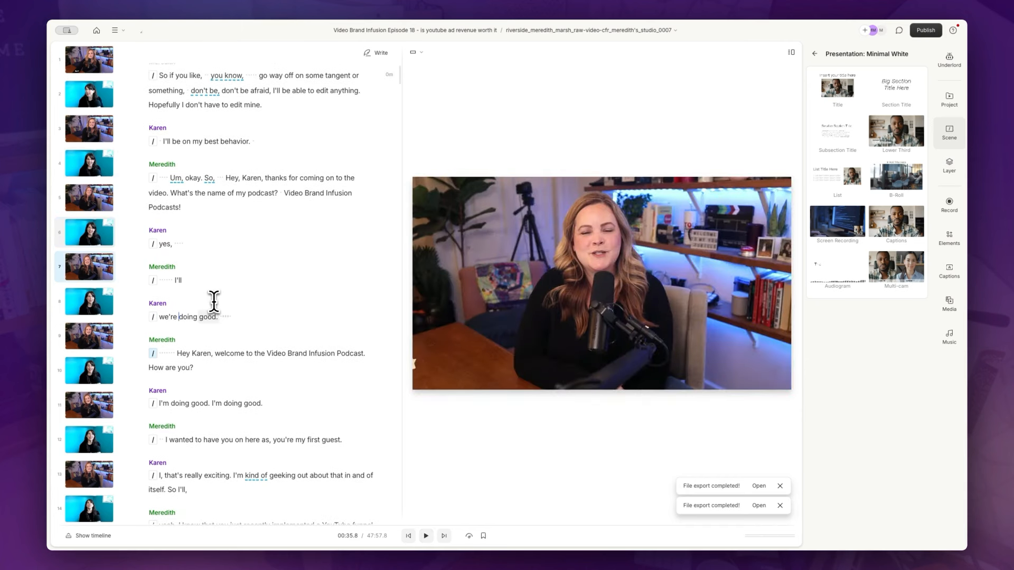
scroll(214, 301, "up", 1)
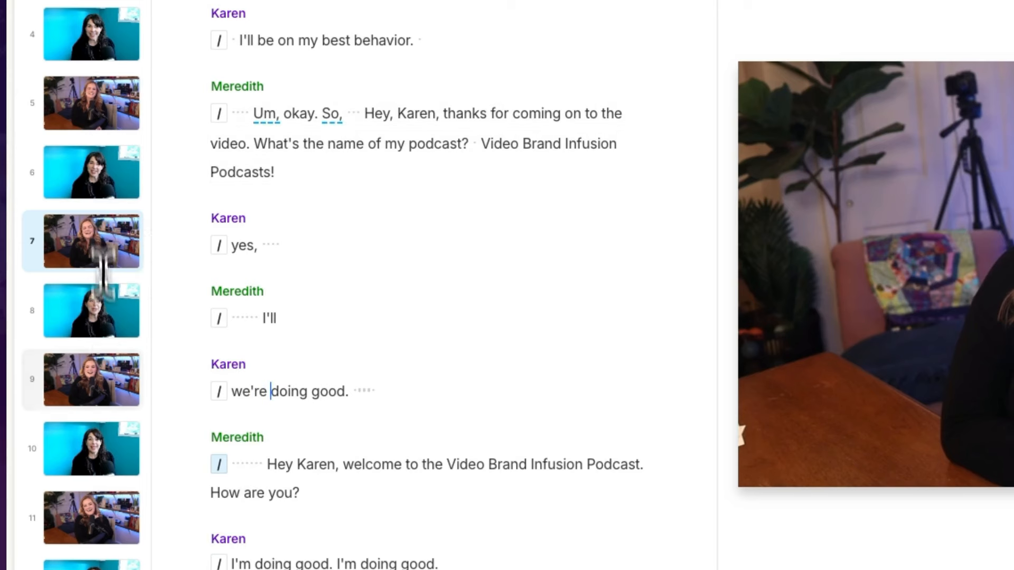
Step: Switch to the YouTube channel page and look through the videos under "How to Use Descript - Tips, Tricks, and Tutorials"
scroll(100, 531, "down", 5)
scroll(92, 285, "down", 5)
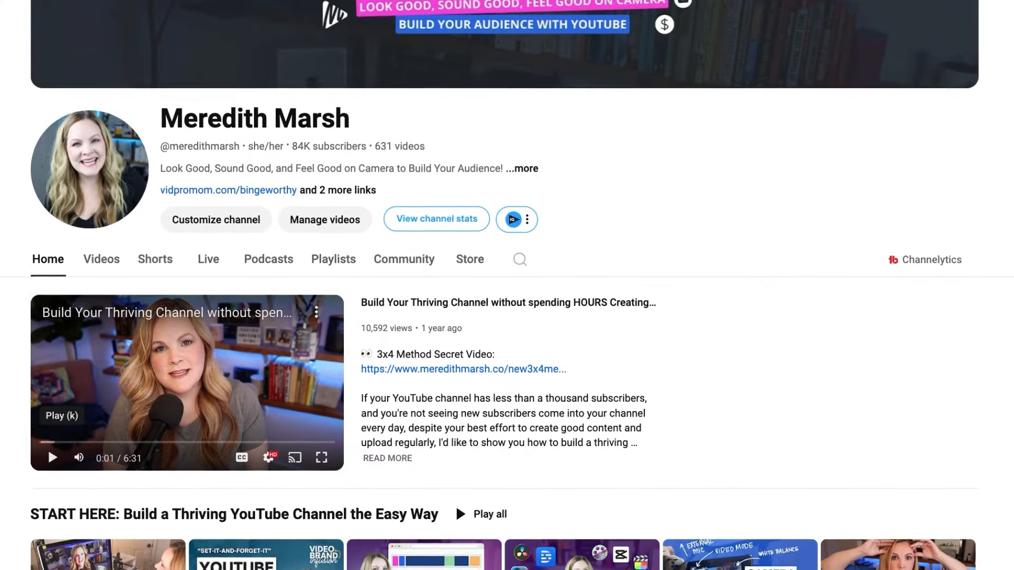
scroll(507, 285, "down", 10)
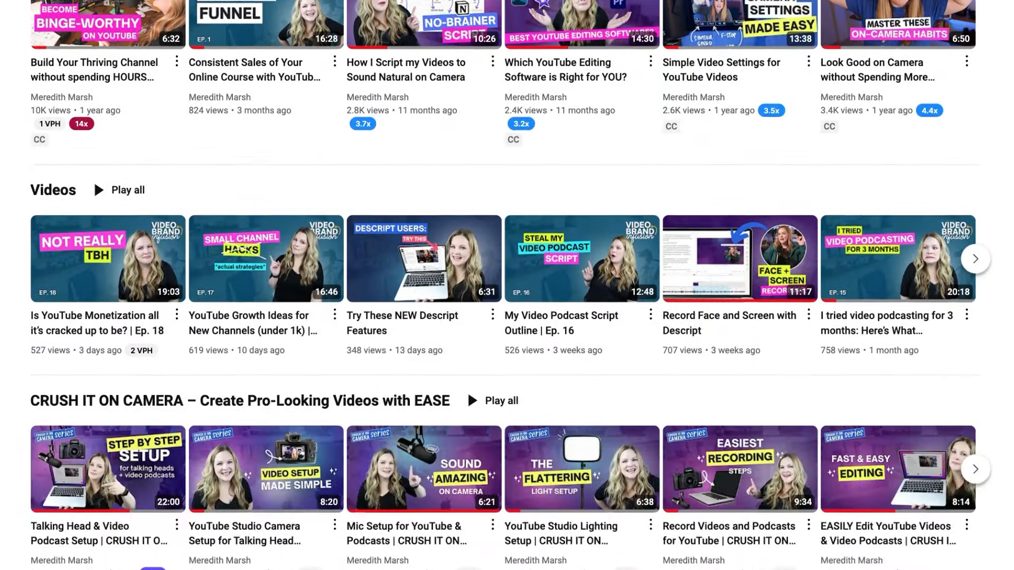
scroll(128, 370, "down", 10)
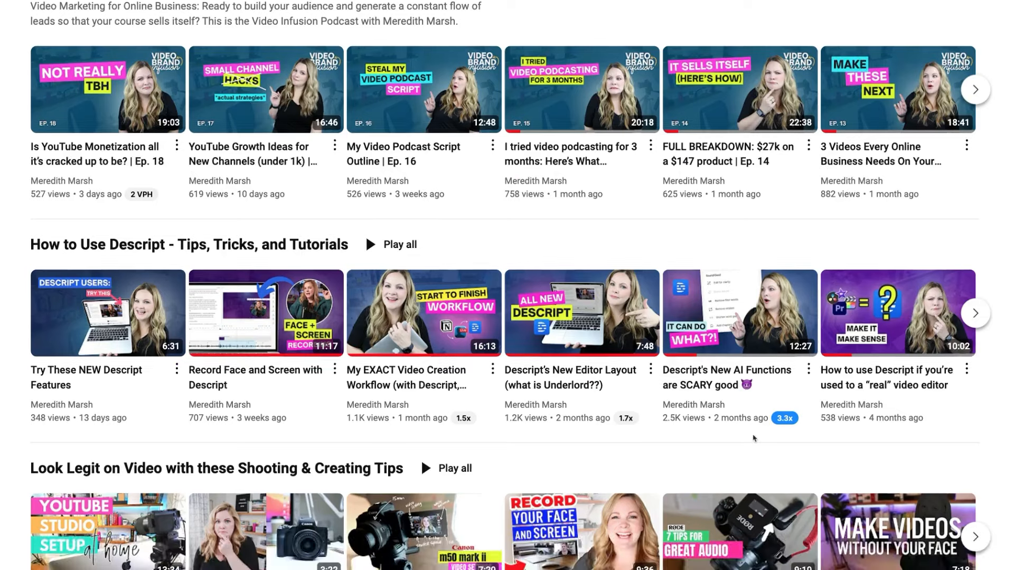
mouse_move(280, 372)
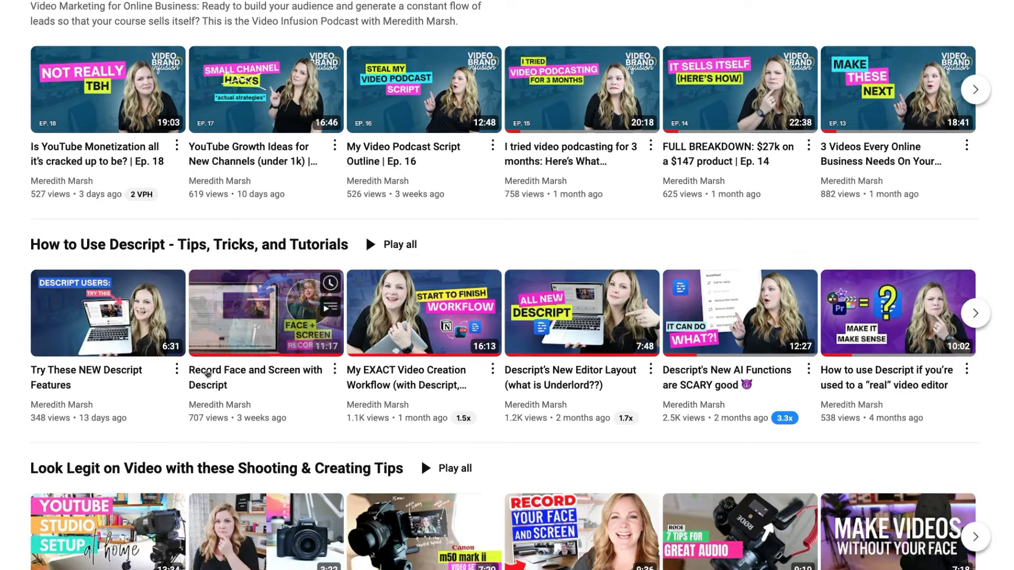
mouse_move(515, 374)
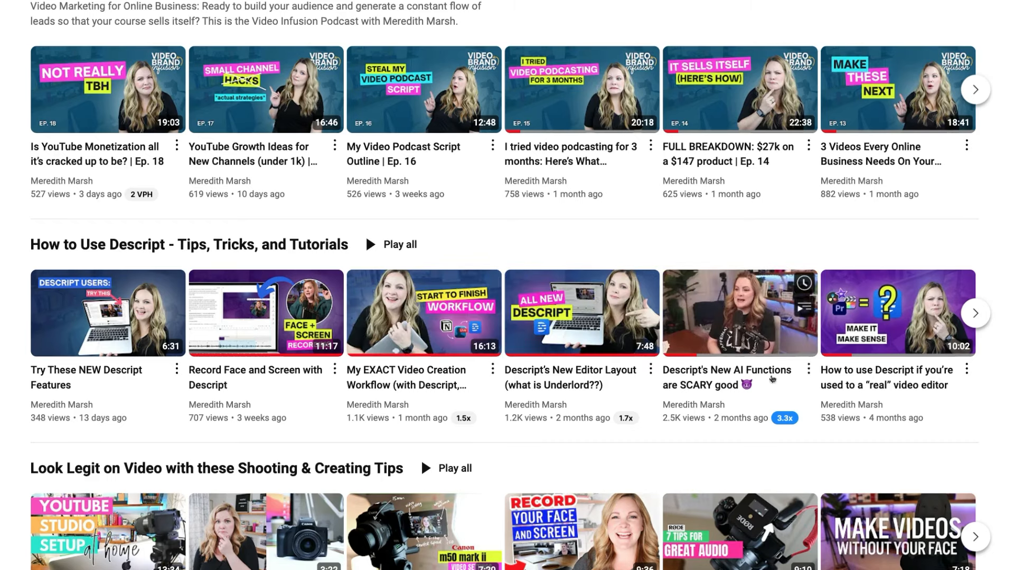
mouse_move(832, 379)
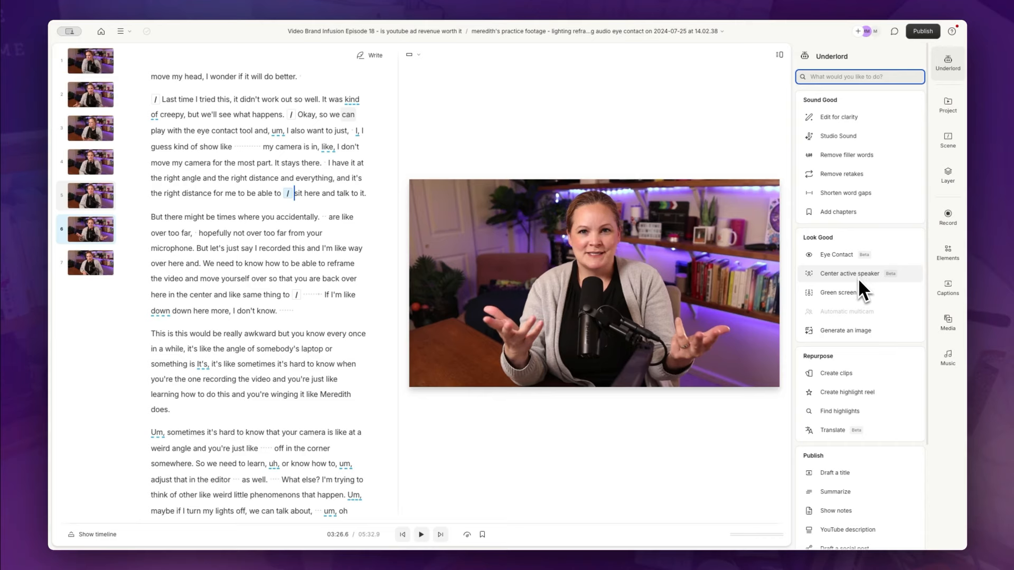
Step: Apply Center active speaker to the practice footage scene starting at "sit here and talk to it"
mouse_move(858, 281)
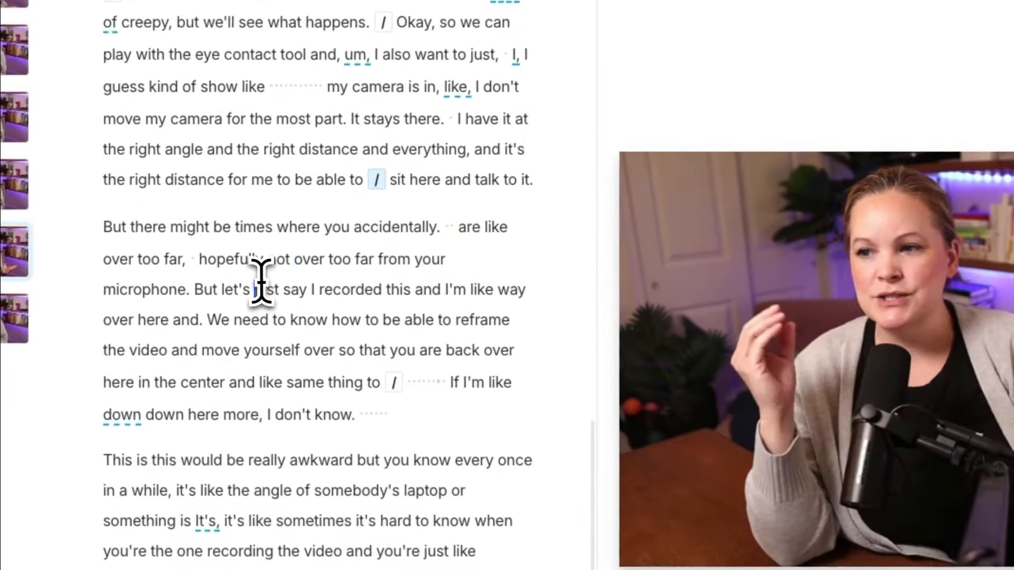
left_click(849, 273)
left_click(851, 181)
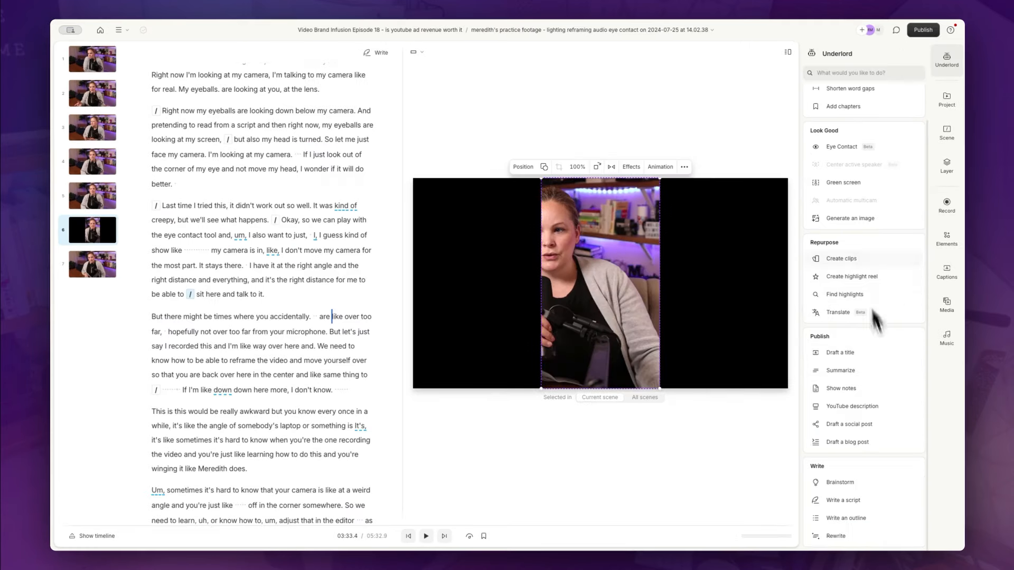
scroll(845, 200, "up", 2)
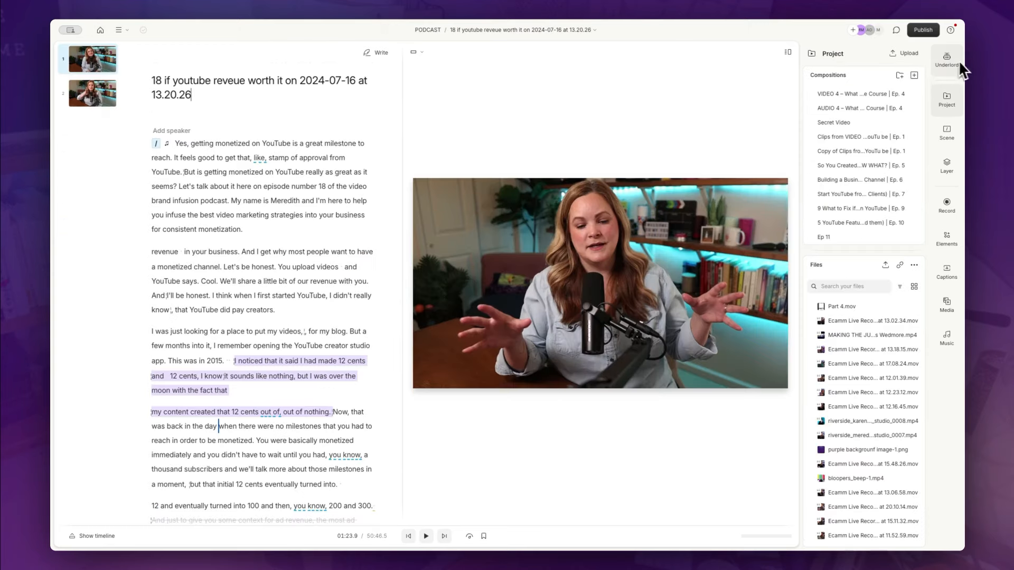
Step: Set up Create clips for the YouTube revenue podcast episode with the "Social Media: Memphis How To" template
left_click(948, 60)
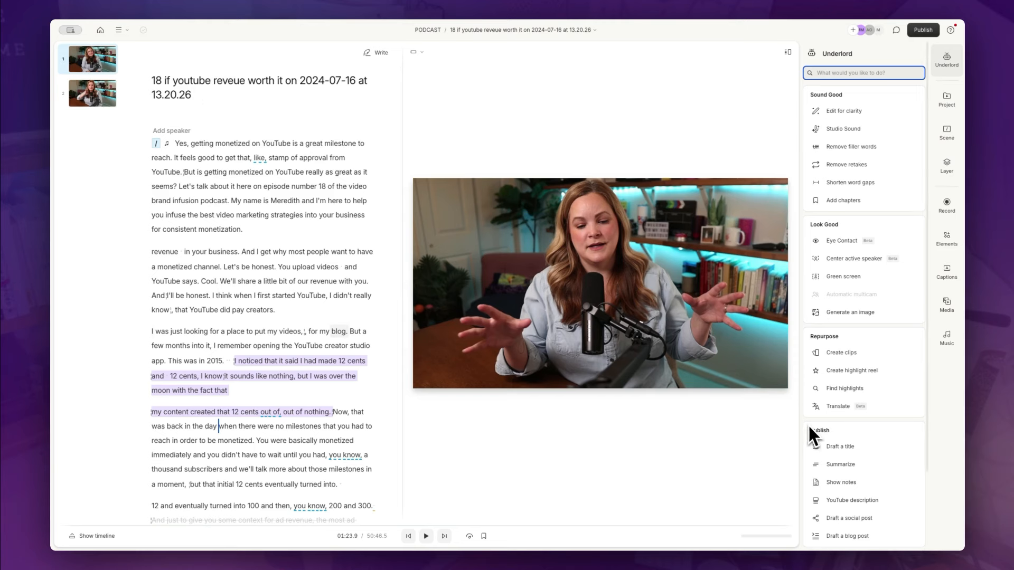
scroll(876, 410, "down", 3)
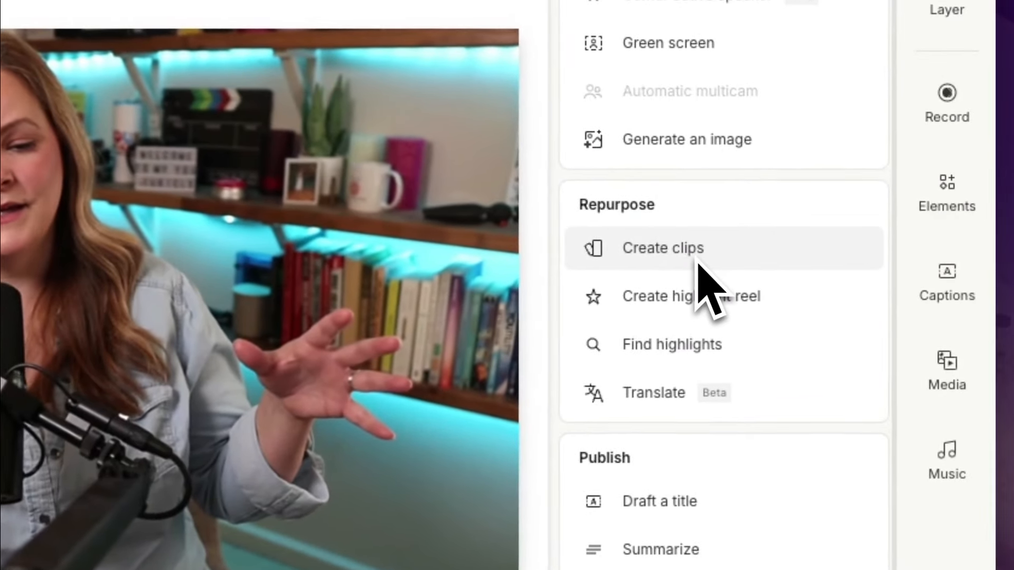
mouse_move(699, 262)
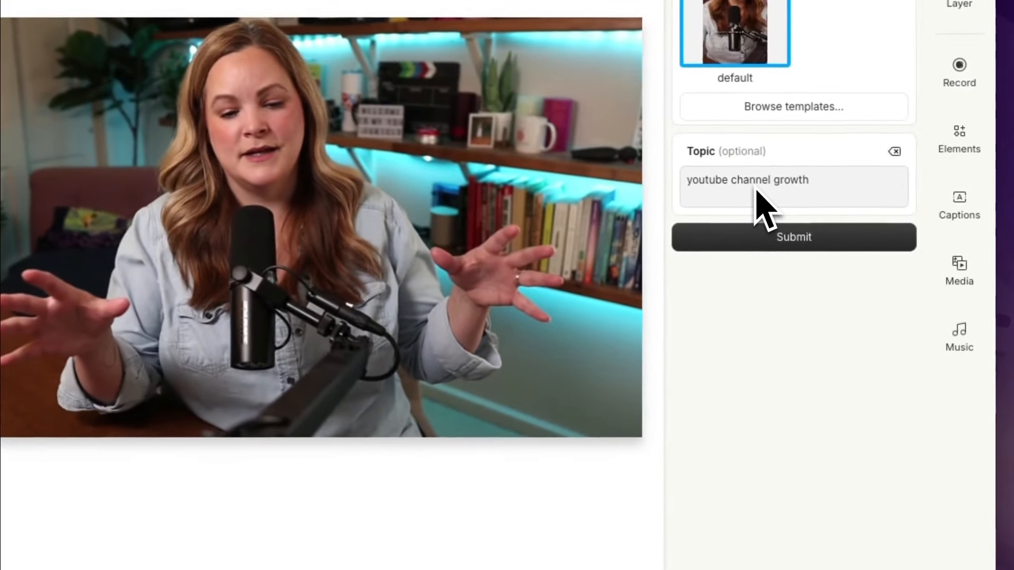
left_click(784, 117)
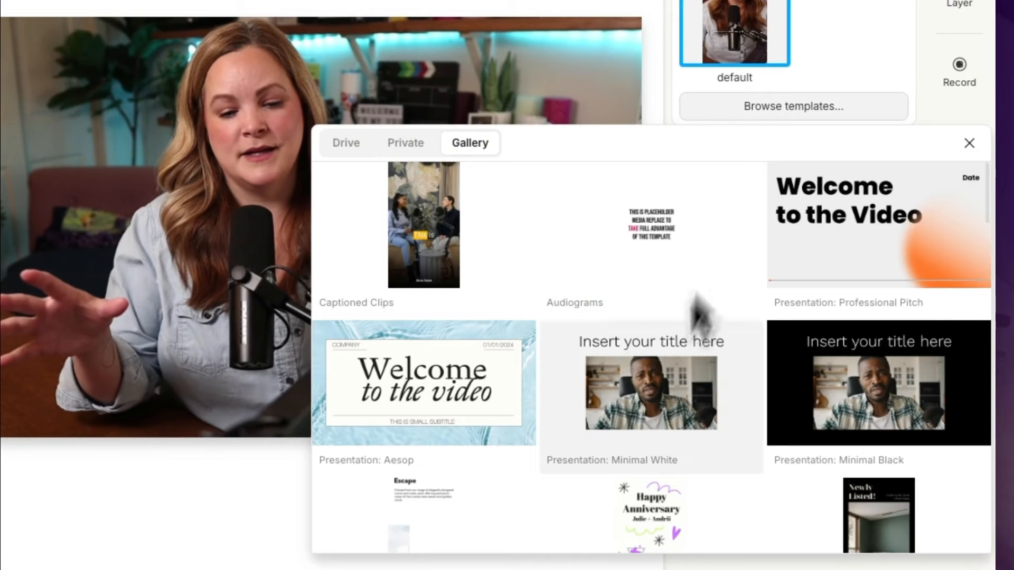
scroll(582, 321, "down", 7)
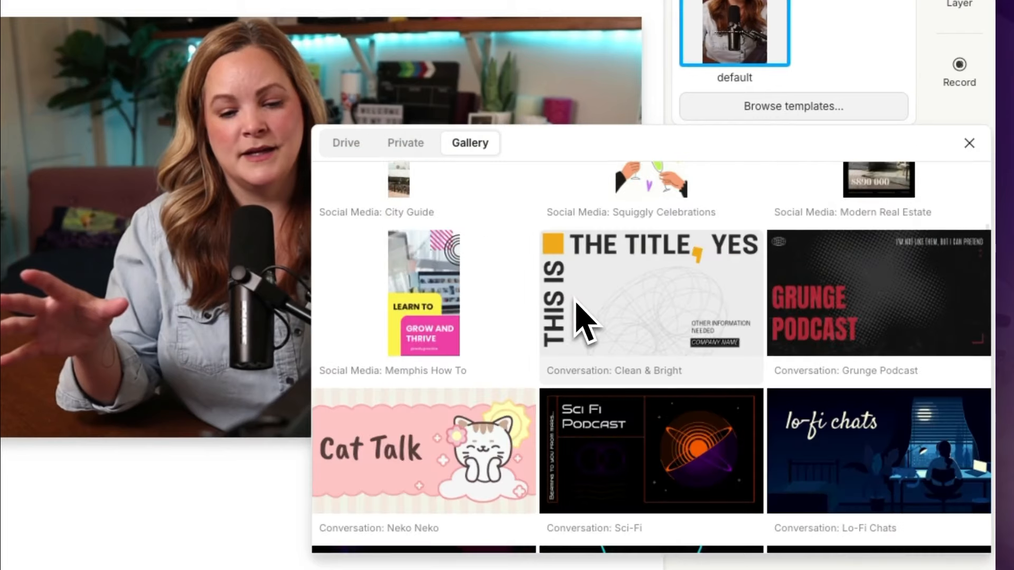
scroll(581, 312, "up", 2)
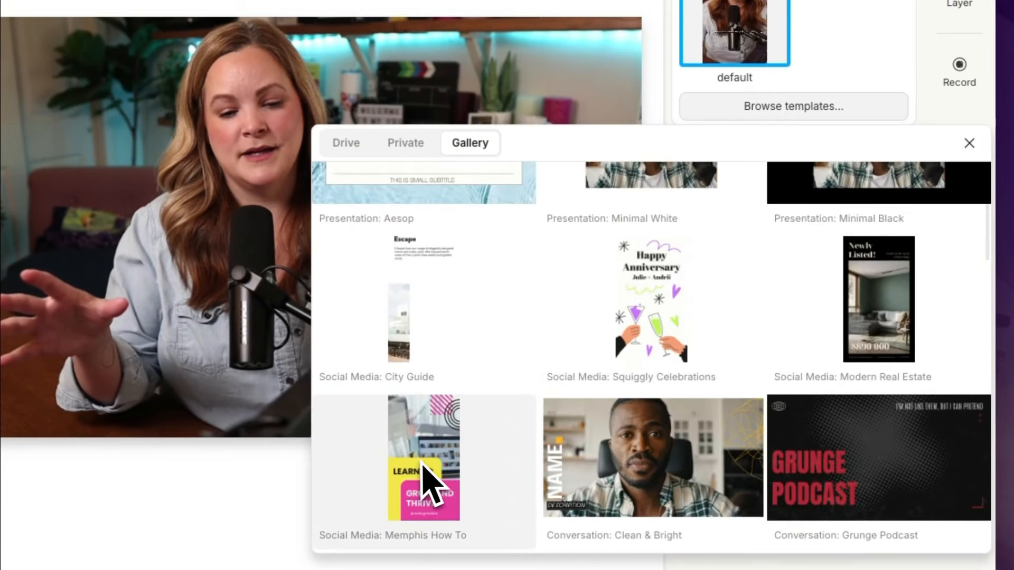
left_click(422, 464)
left_click(426, 252)
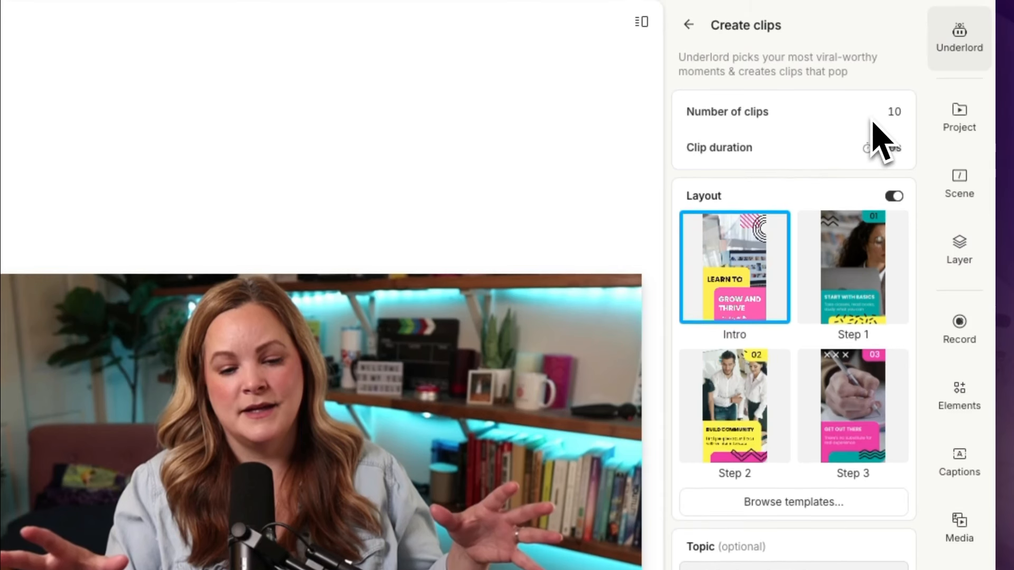
Step: Request 3 clips on the topic "youtube channel growth" and generate them
left_click(894, 113)
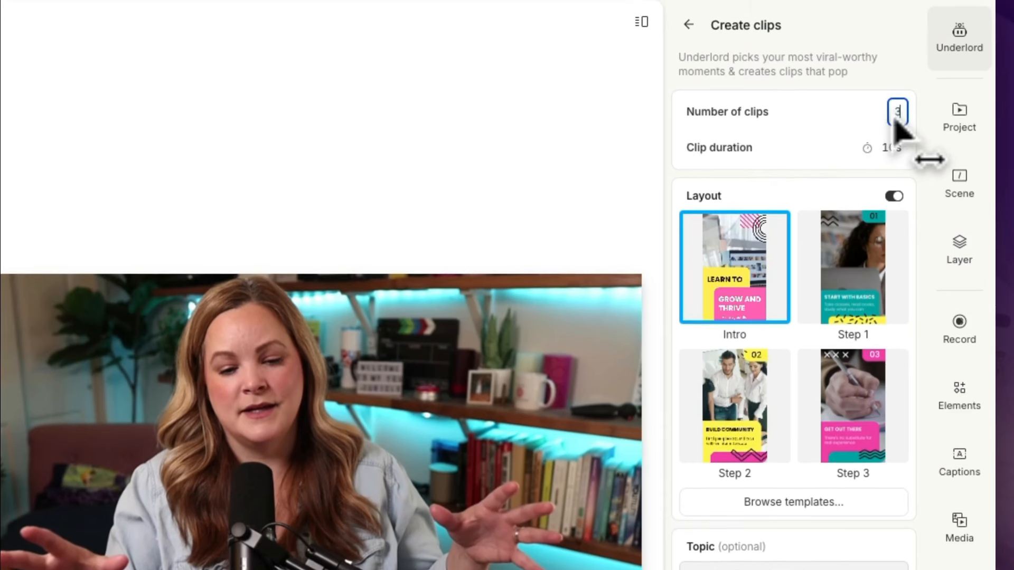
left_click(887, 158)
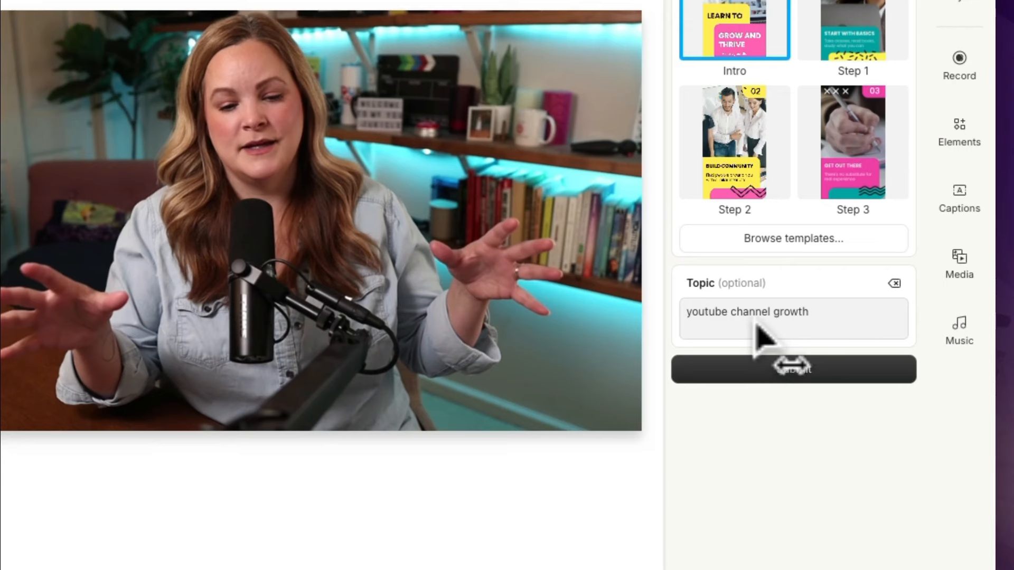
left_click(803, 369)
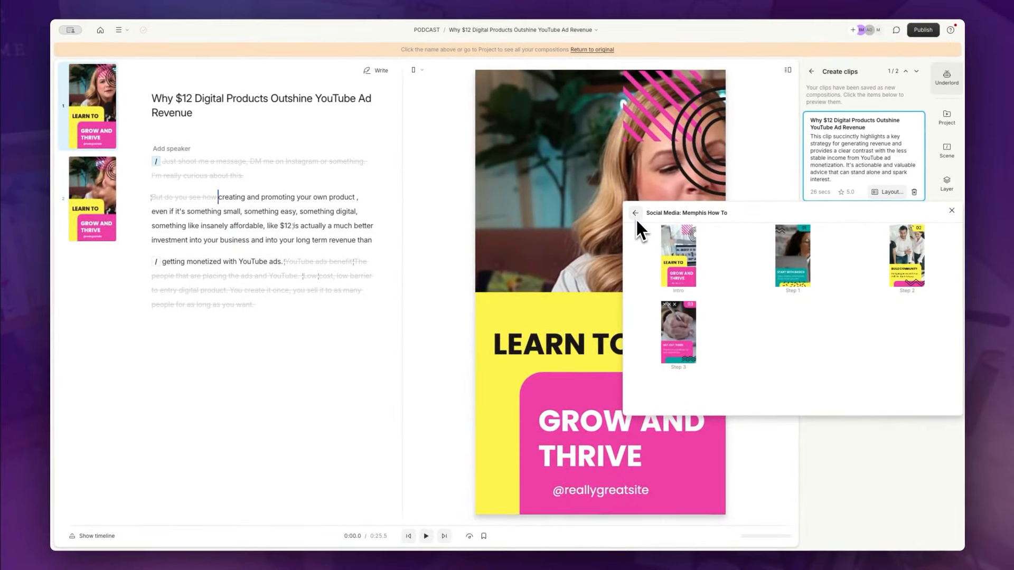
Step: Check the layout templates available for the first generated clip and preview both clips
left_click(635, 217)
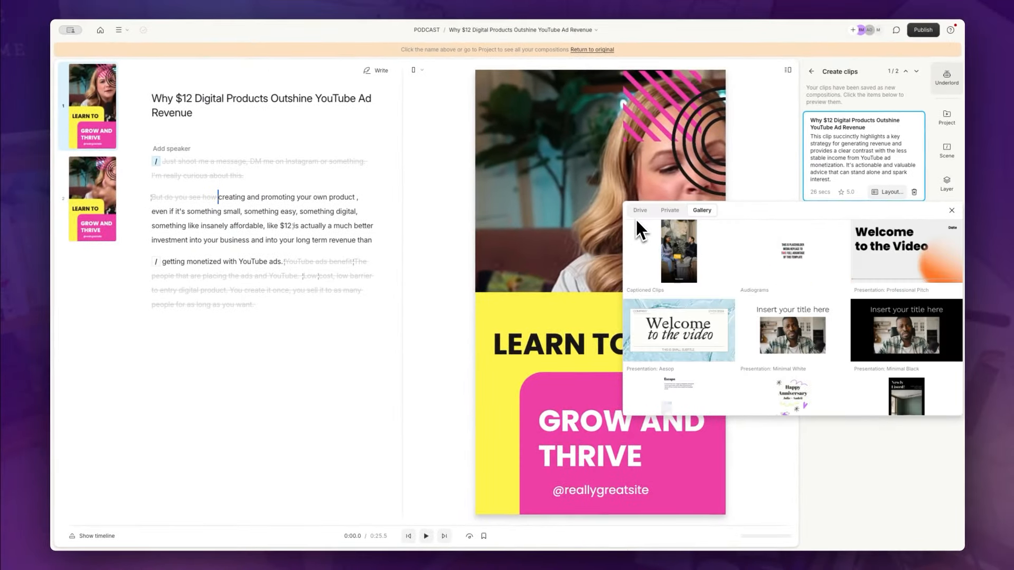
left_click(449, 253)
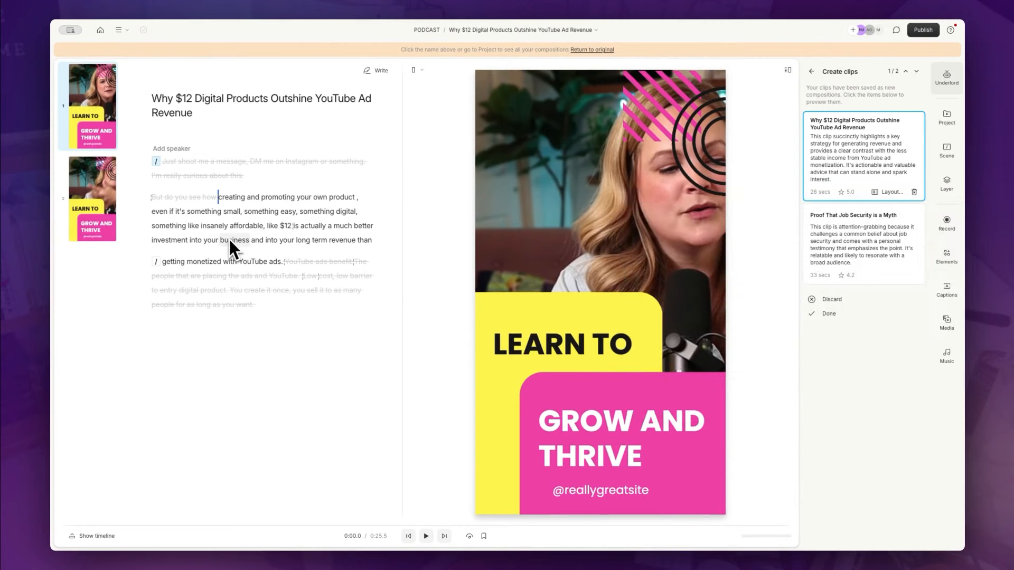
key("space")
mouse_move(211, 197)
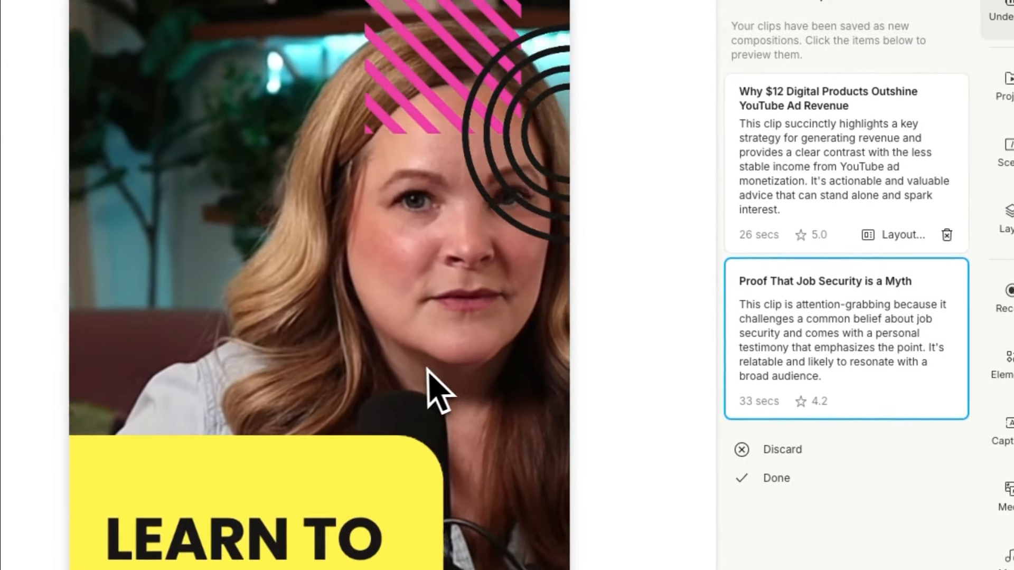
left_click_drag(426, 370, 309, 361)
mouse_move(915, 351)
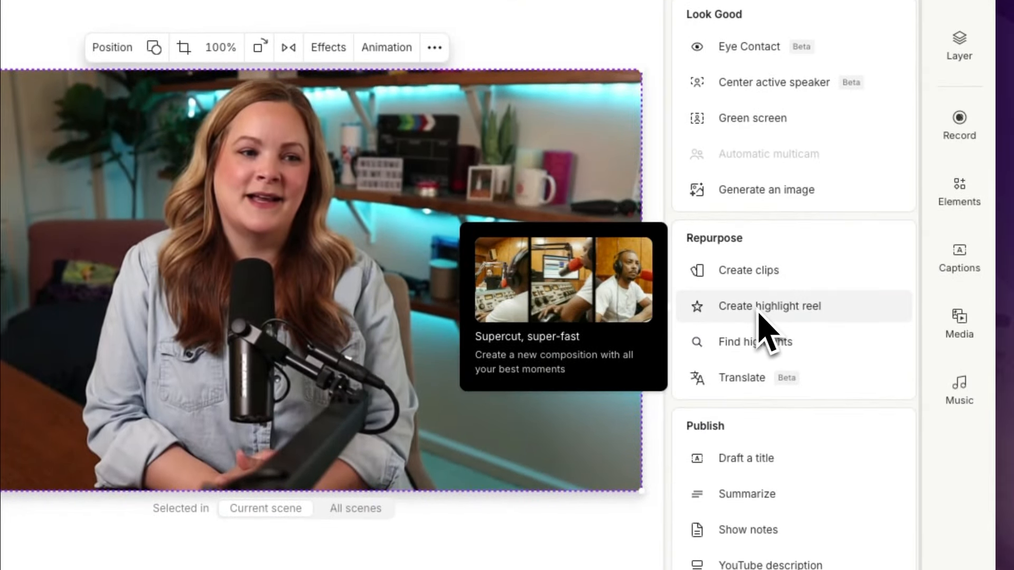
Step: Create a highlight reel of the episode with the default layout and look through its transcript
left_click(760, 312)
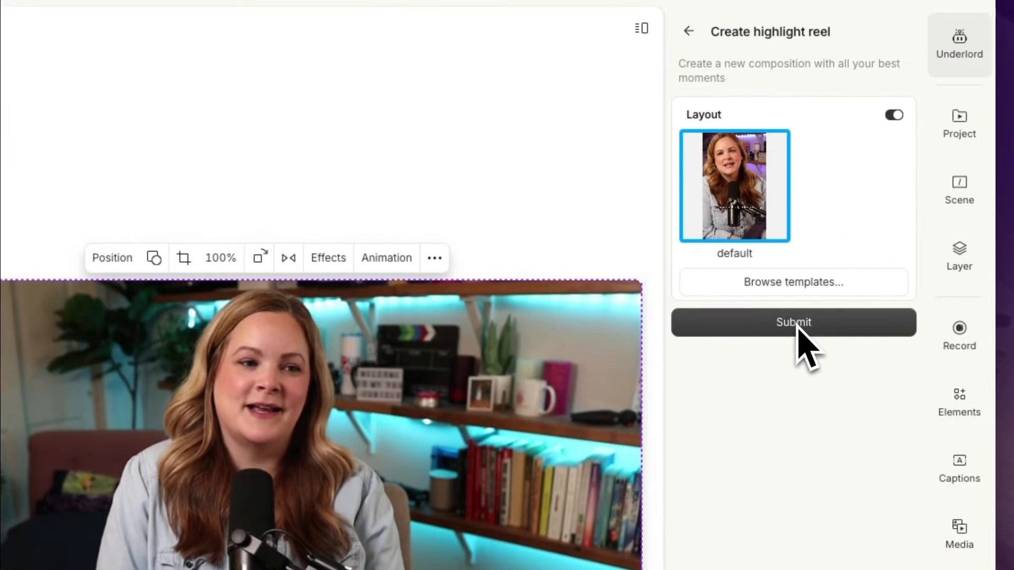
left_click(797, 323)
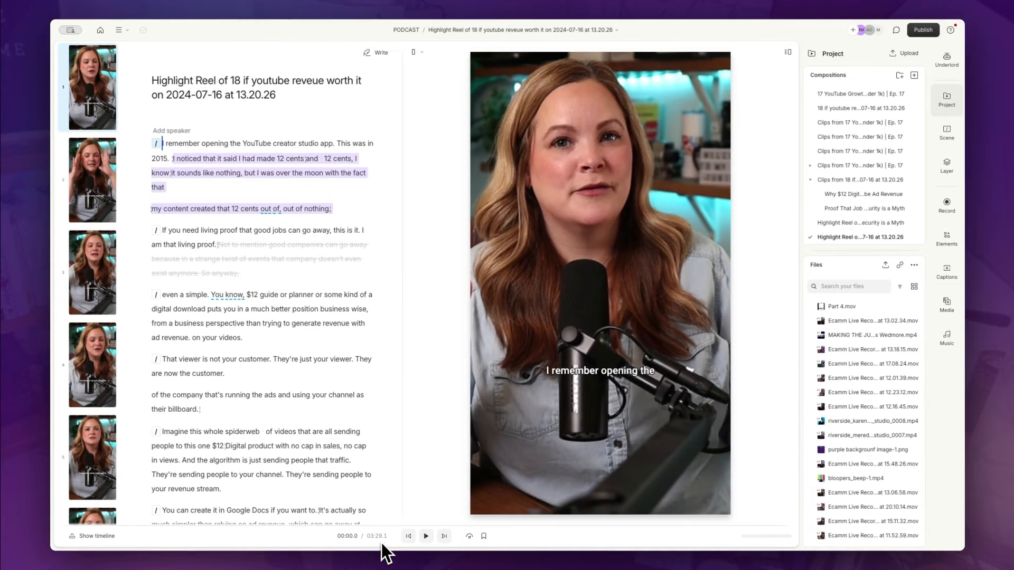
scroll(312, 443, "down", 5)
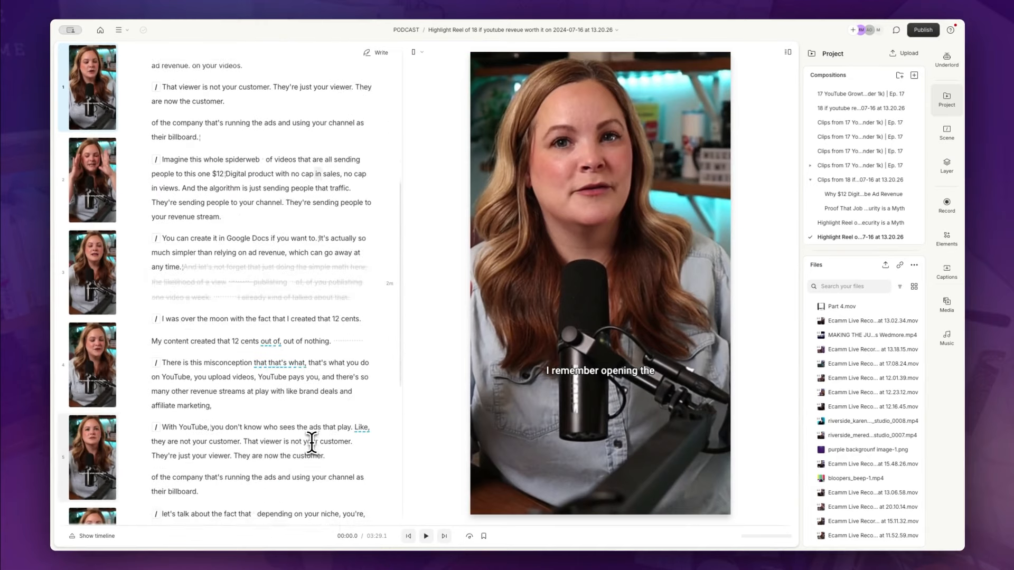
scroll(311, 443, "up", 5)
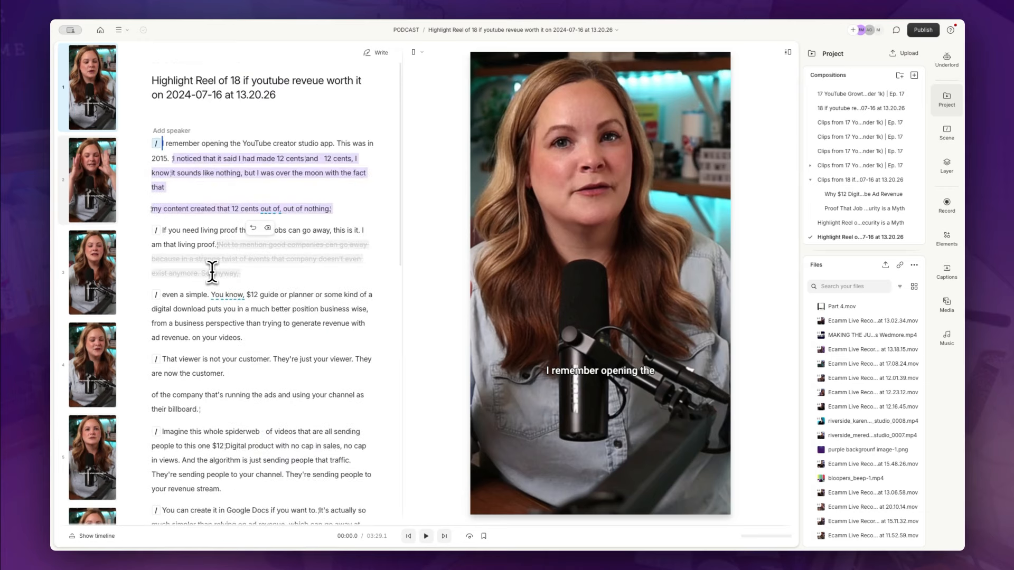
Step: Find 5 highlights in the highlight reel's transcript, using the Seaglass highlight color and no topic
left_click(163, 294)
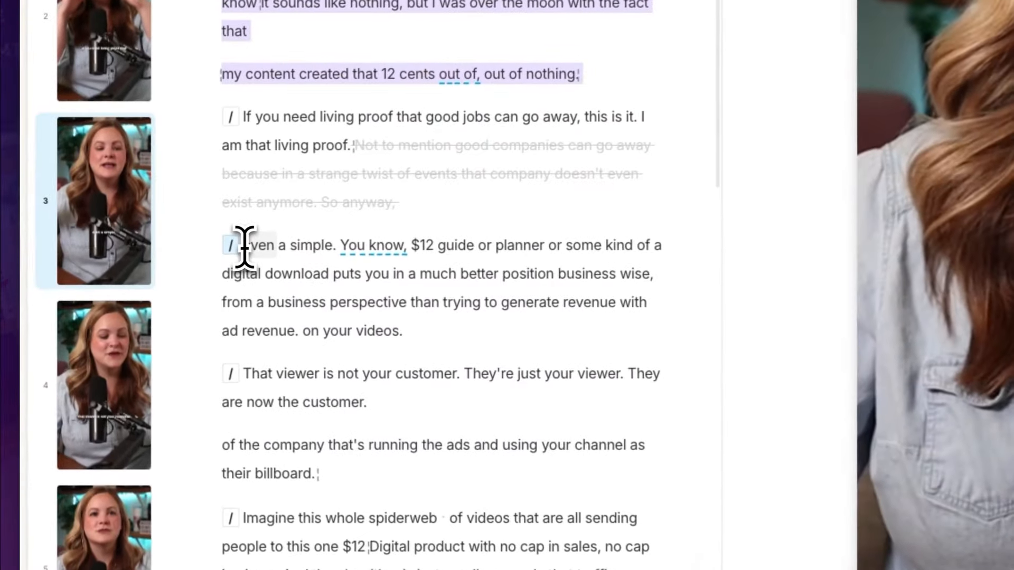
left_click_drag(245, 247, 412, 329)
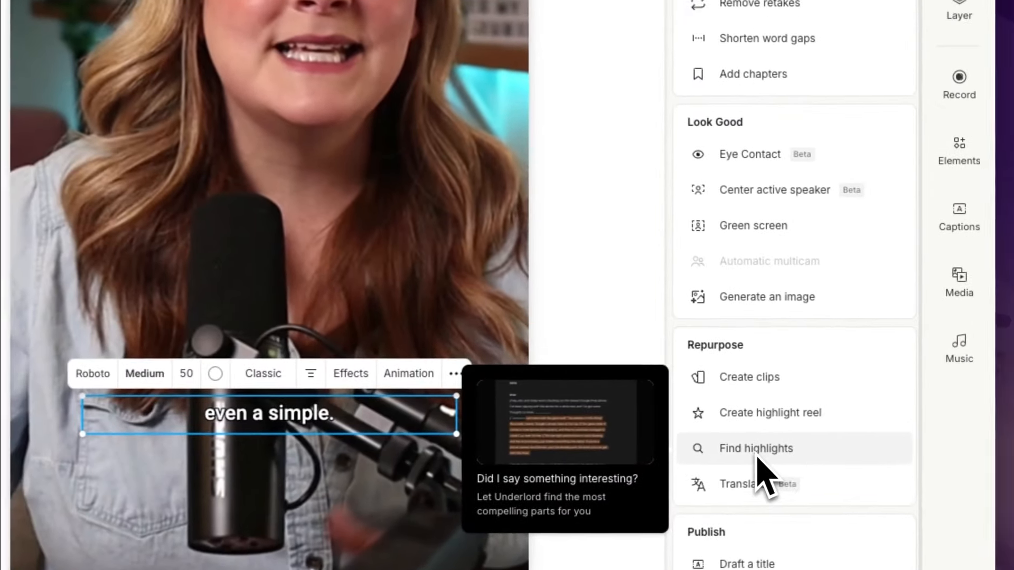
left_click(757, 453)
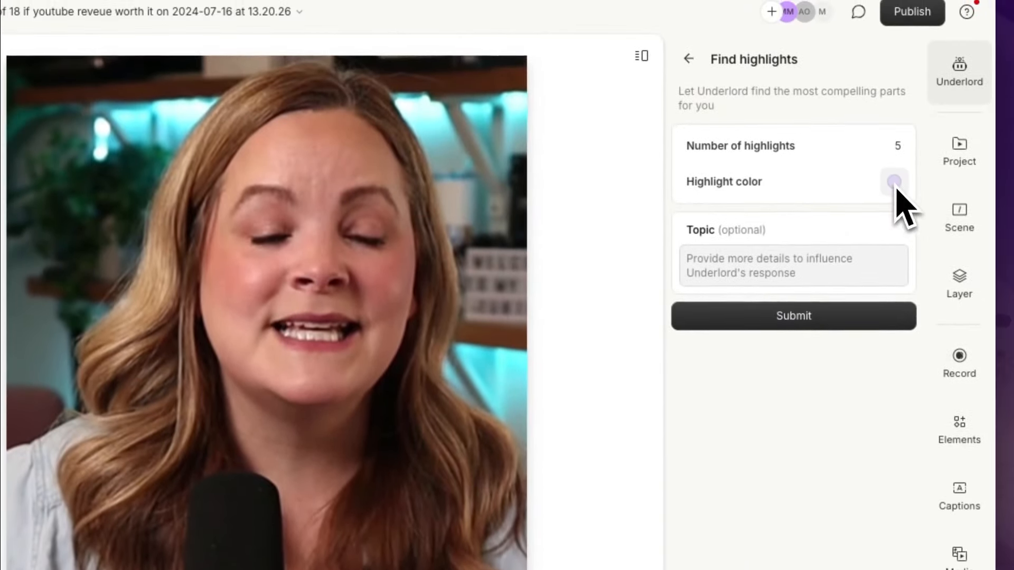
left_click(894, 155)
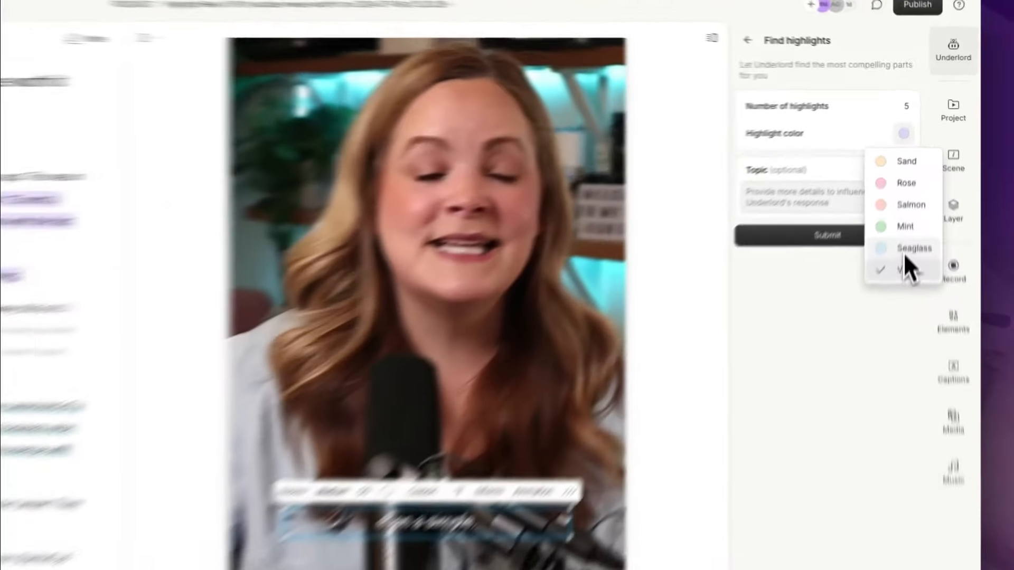
left_click(916, 191)
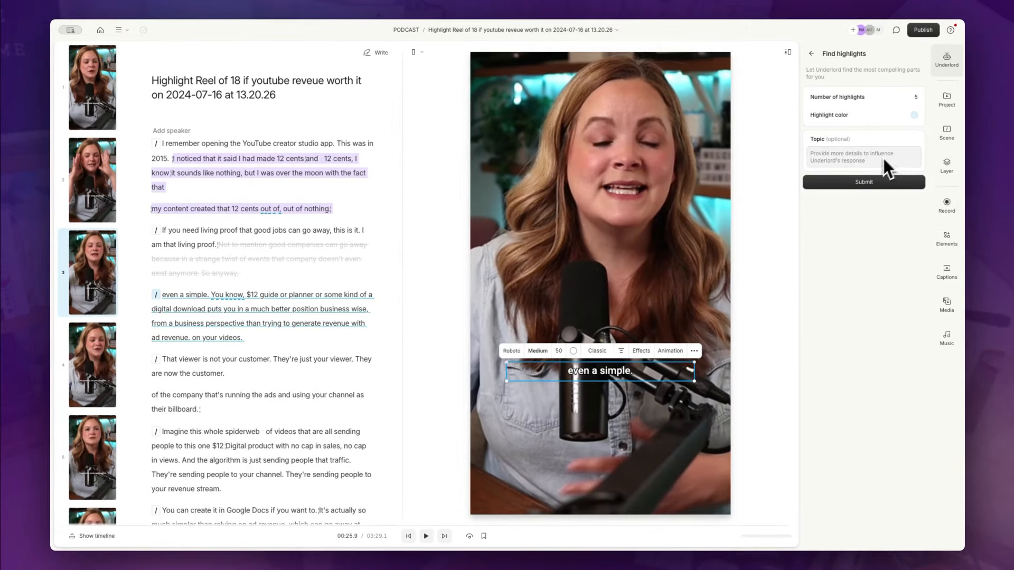
left_click(864, 182)
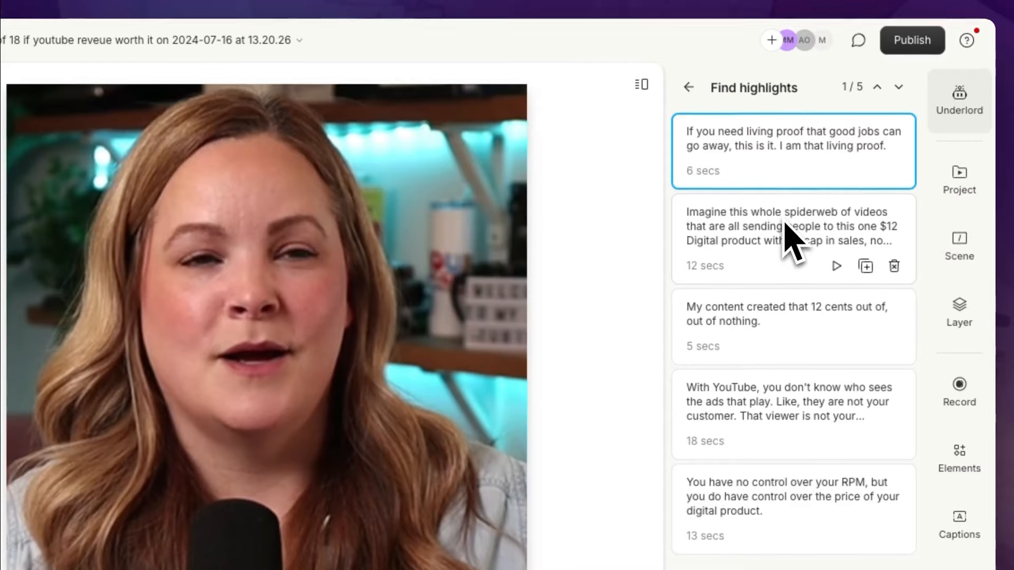
Step: Preview the highlight starting "Imagine this whole spiderweb of videos" and check its options for duplicating to another composition
left_click(784, 228)
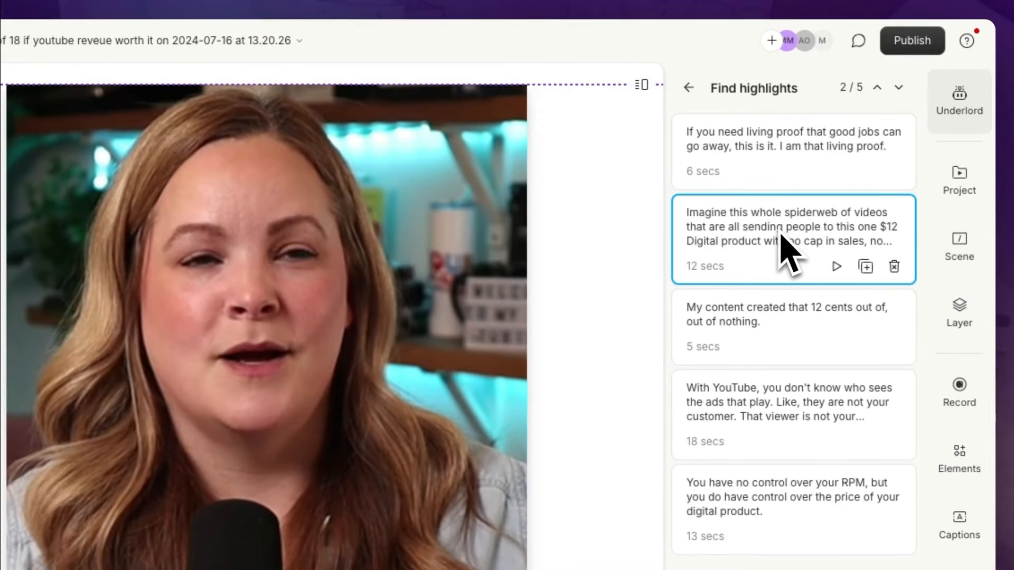
left_click(837, 269)
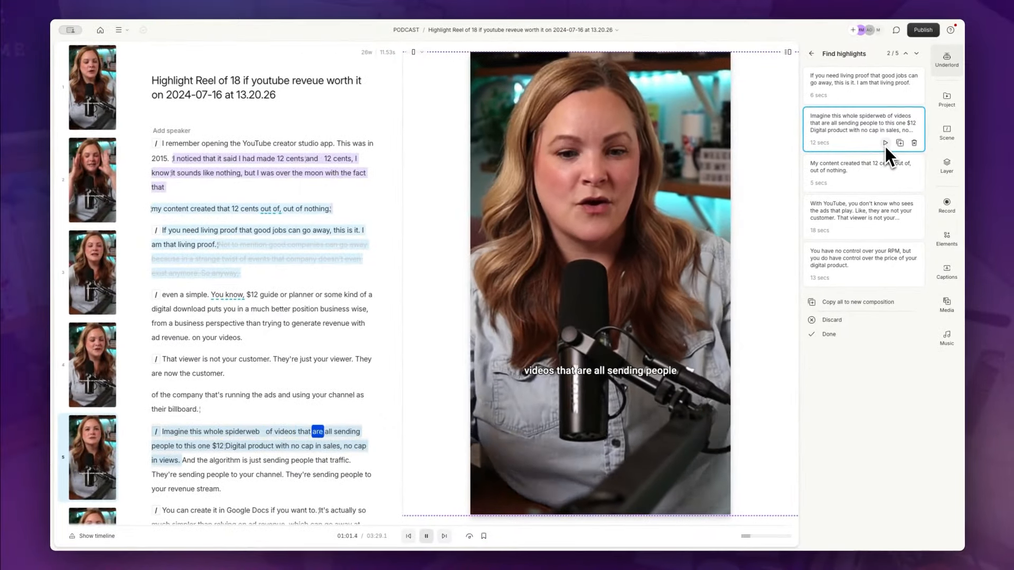
left_click(880, 132)
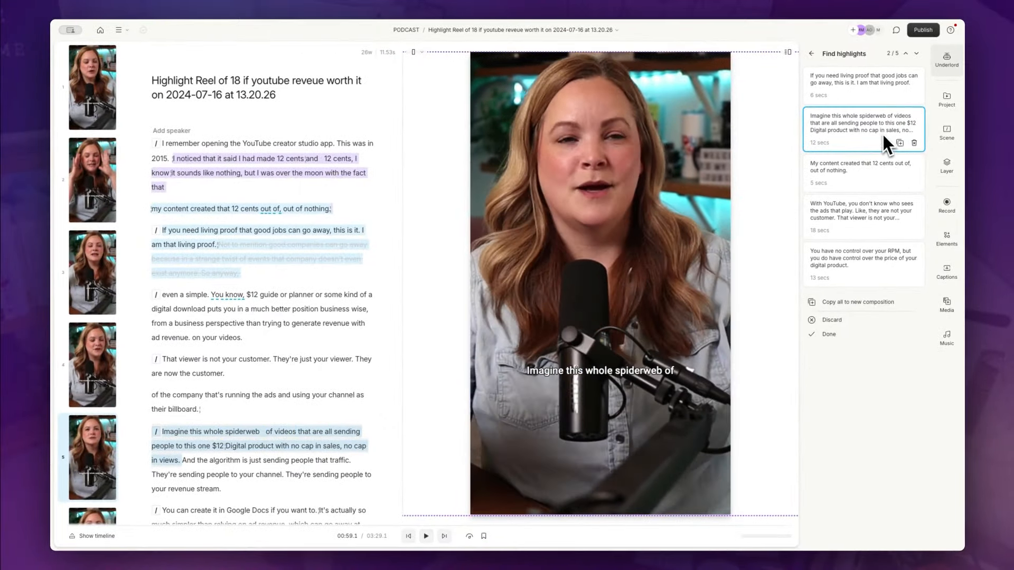
left_click(899, 144)
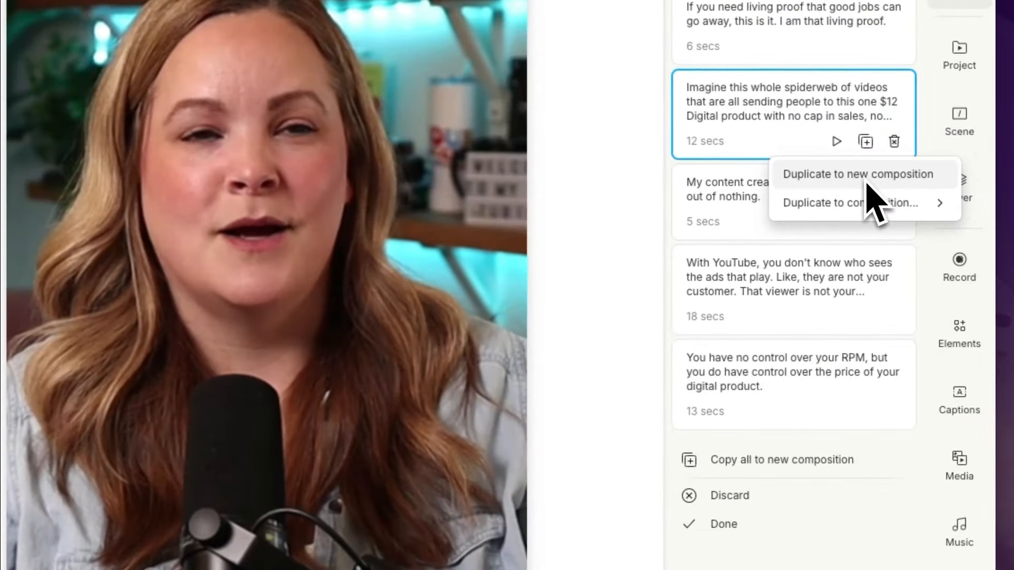
left_click(867, 183)
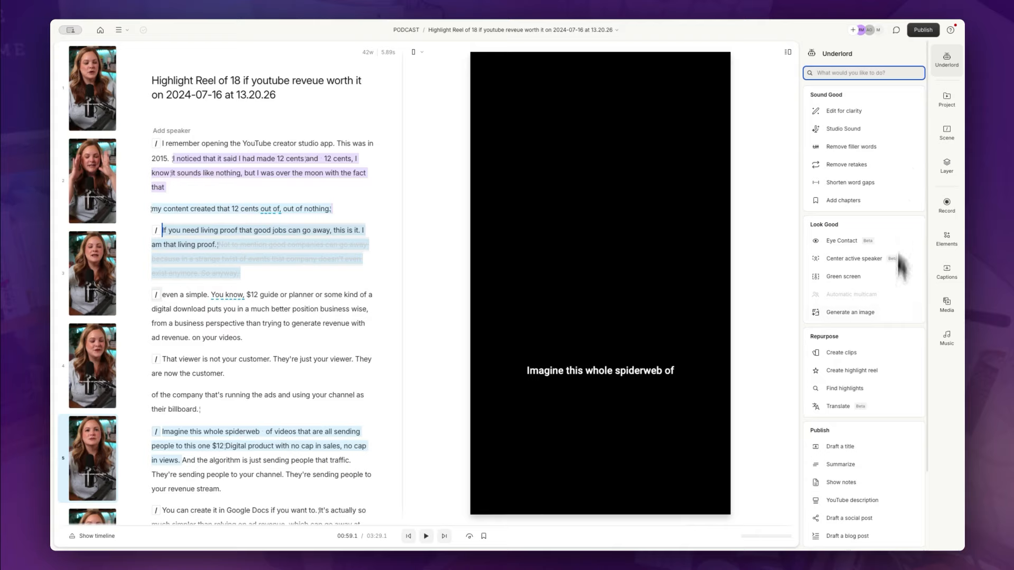
Step: Switch to the full-episode composition "18 if youtube reveue worth it on 2024-07-16 at 13.20.26"
scroll(898, 270, "down", 2)
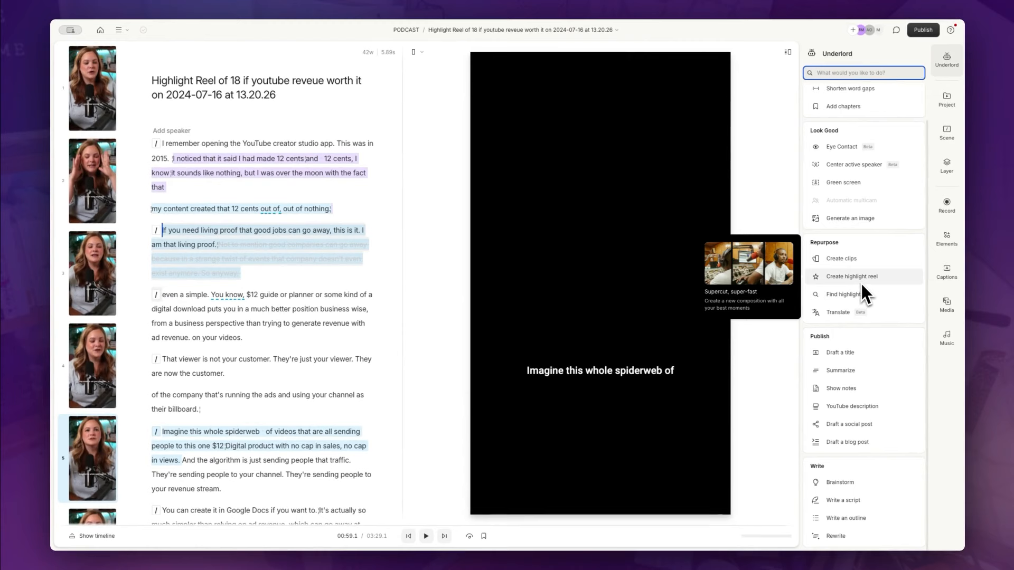
left_click(860, 281)
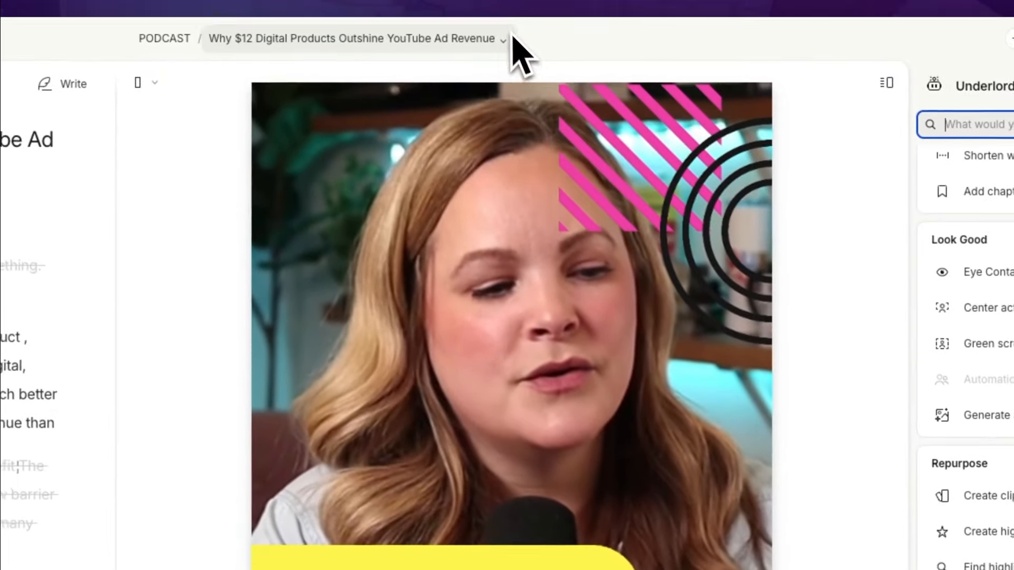
left_click(511, 35)
scroll(359, 175, "up", 2)
scroll(356, 174, "up", 5)
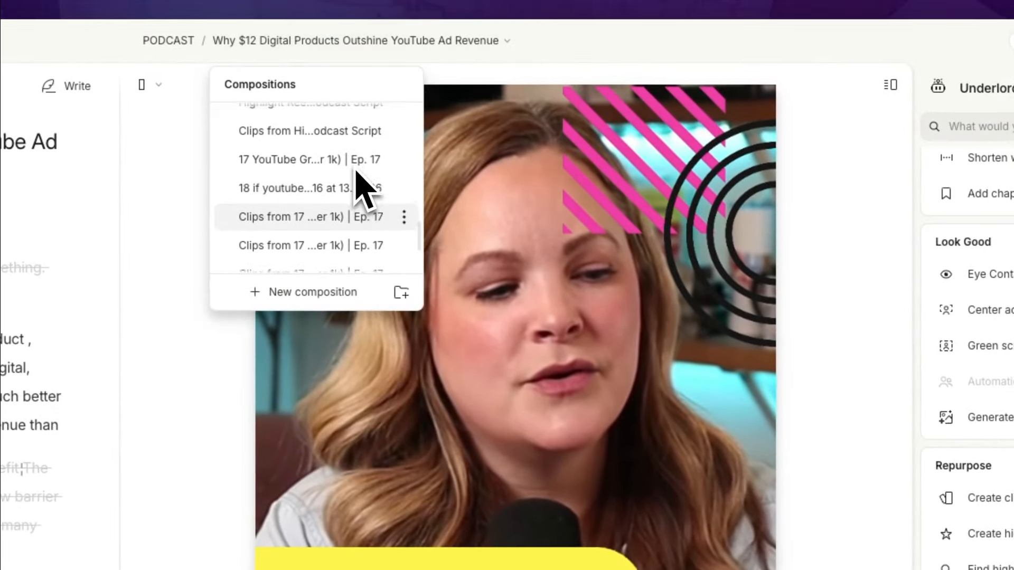
left_click(319, 190)
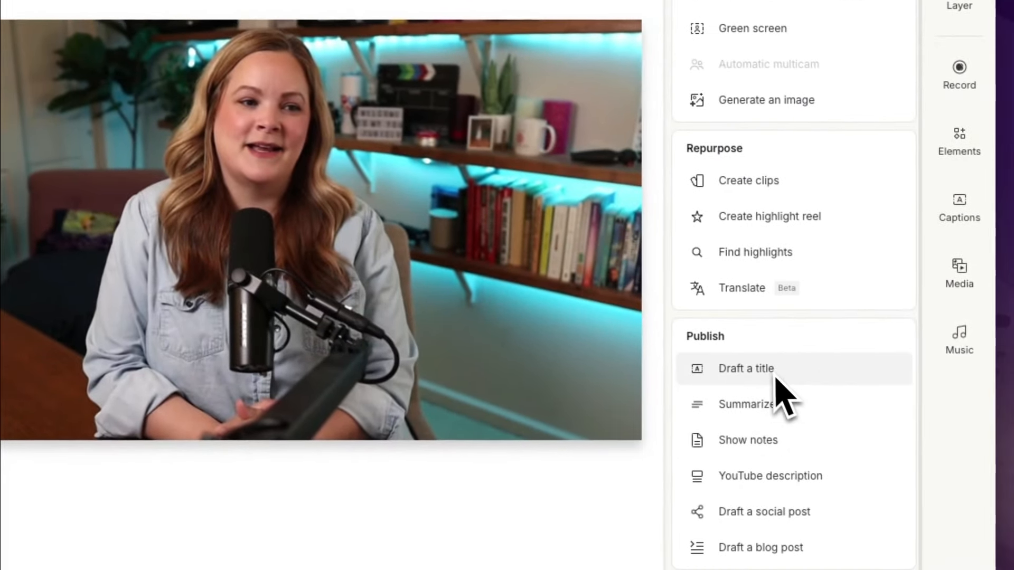
Step: Generate title suggestions for the episode and then a summary, without examples or custom instructions
left_click(758, 376)
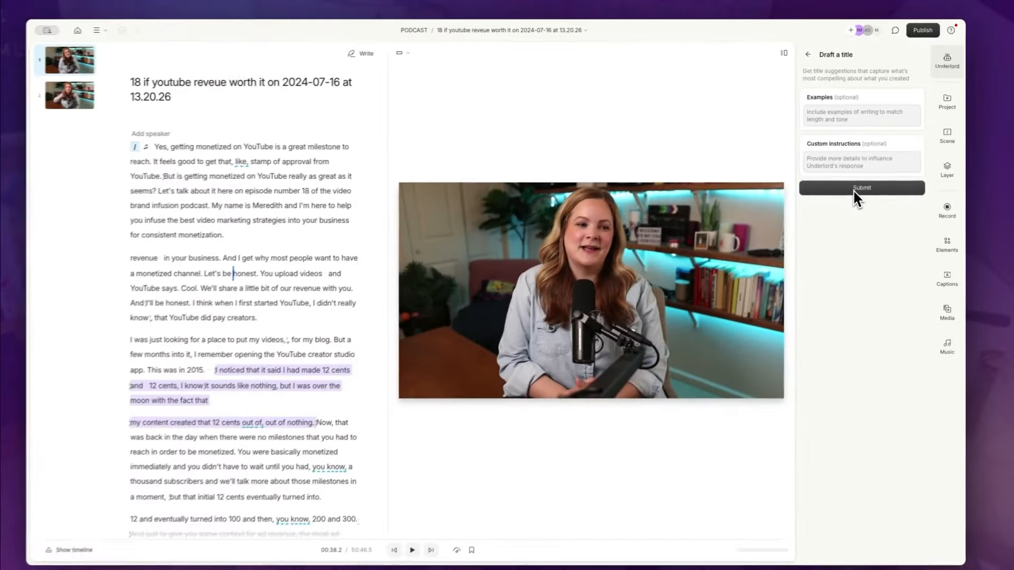
left_click(854, 189)
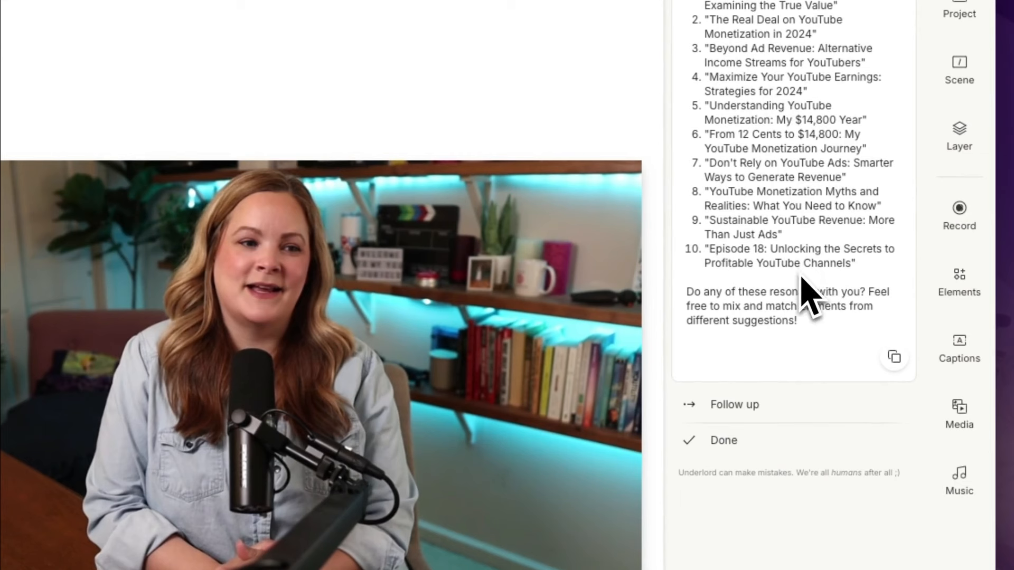
left_click(723, 439)
left_click(742, 552)
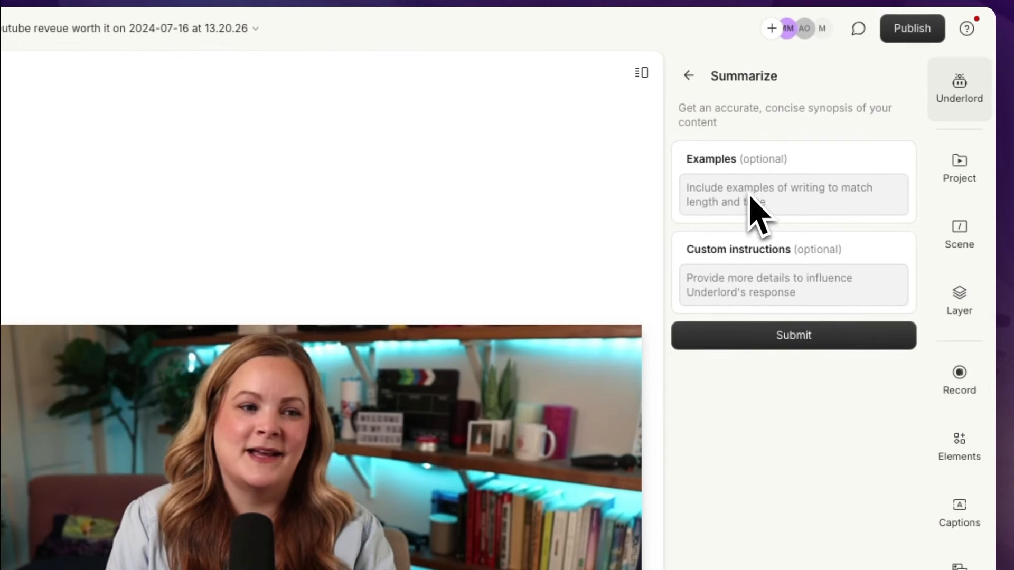
left_click(777, 342)
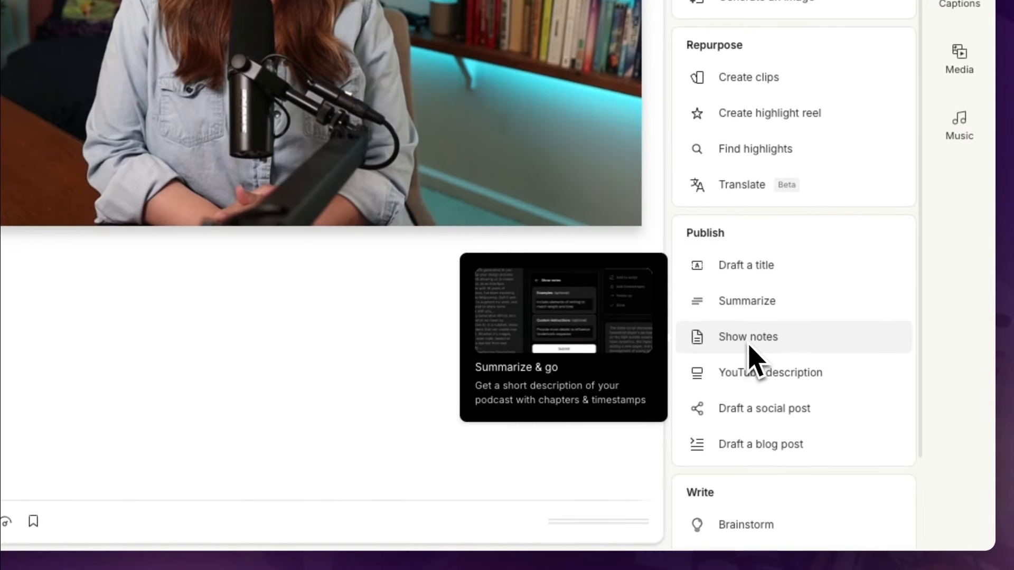
Step: Generate show notes for the episode without examples or custom instructions, then return to the tool list
left_click(750, 347)
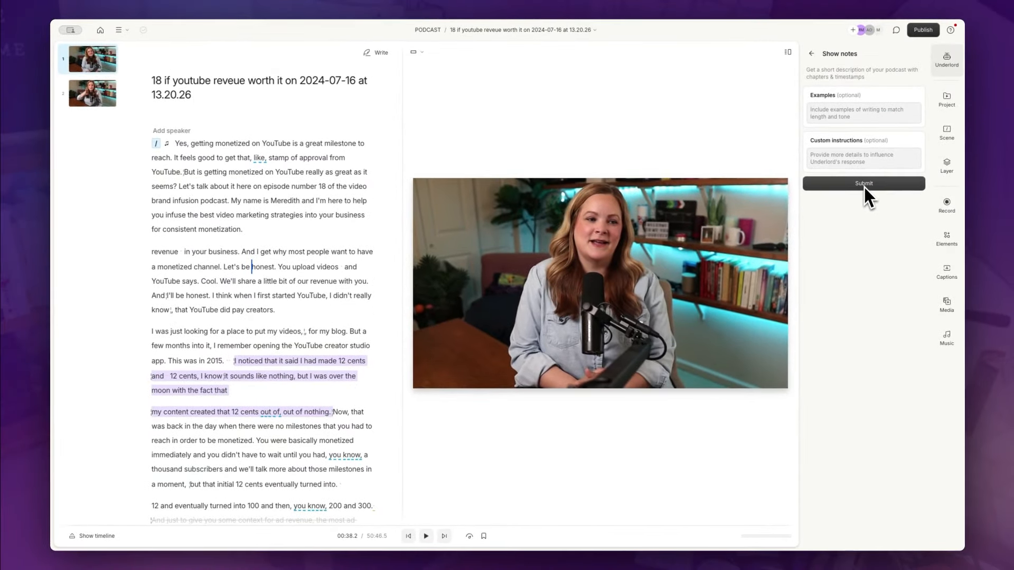
left_click(863, 185)
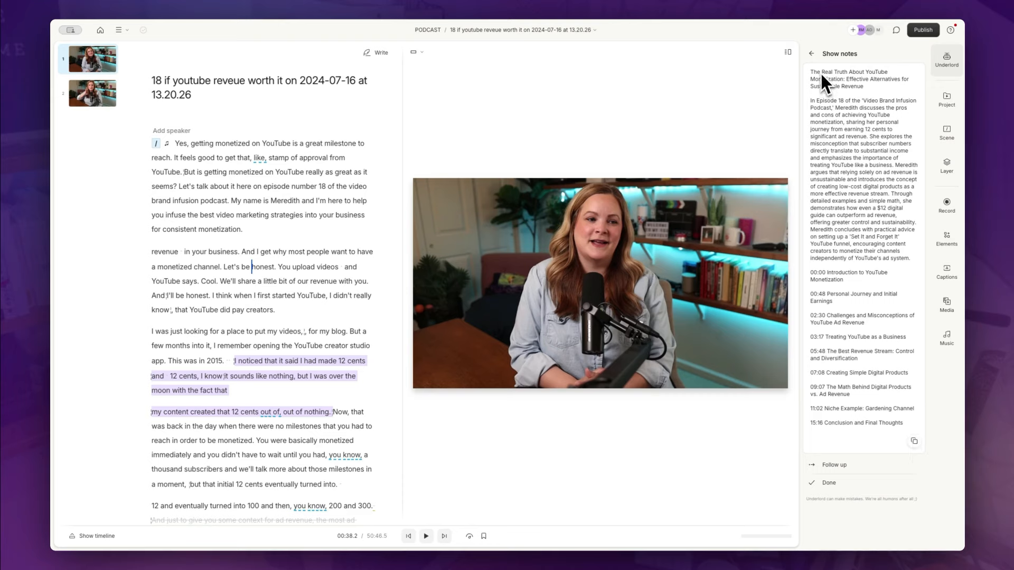
left_click(812, 53)
Step: Generate a YouTube description for the episode without examples or custom instructions and finish it
left_click(845, 438)
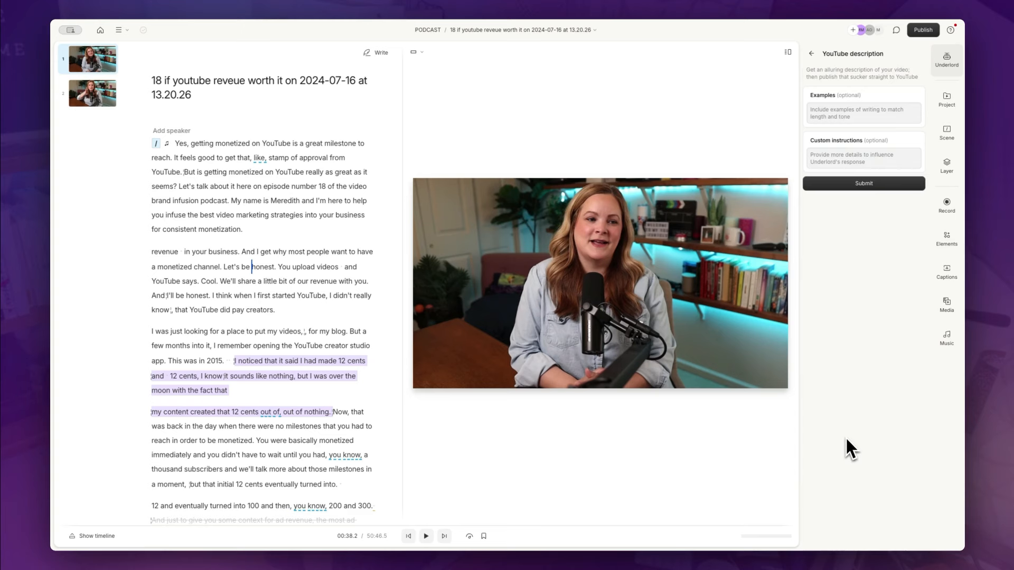
left_click(863, 185)
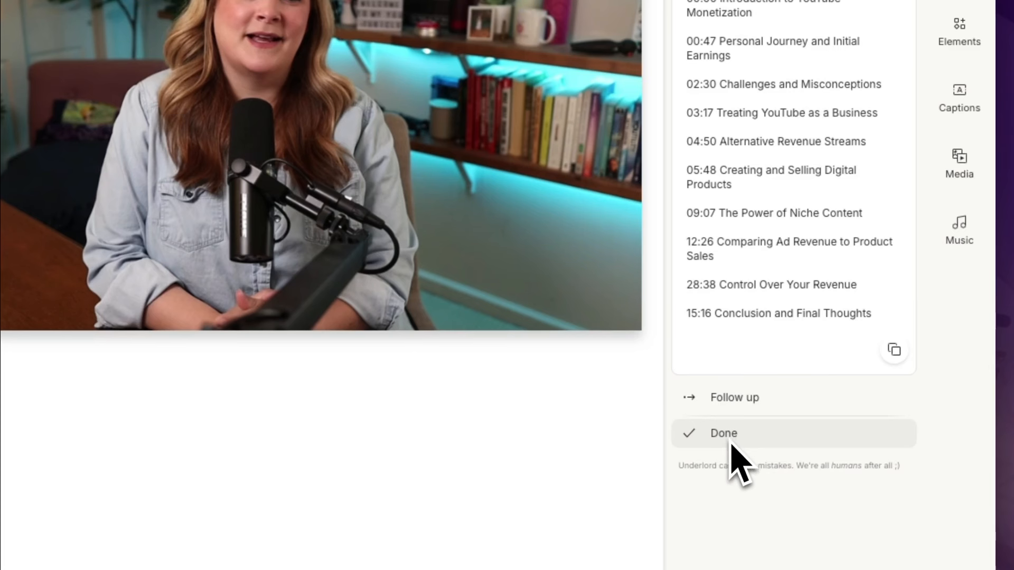
left_click(729, 442)
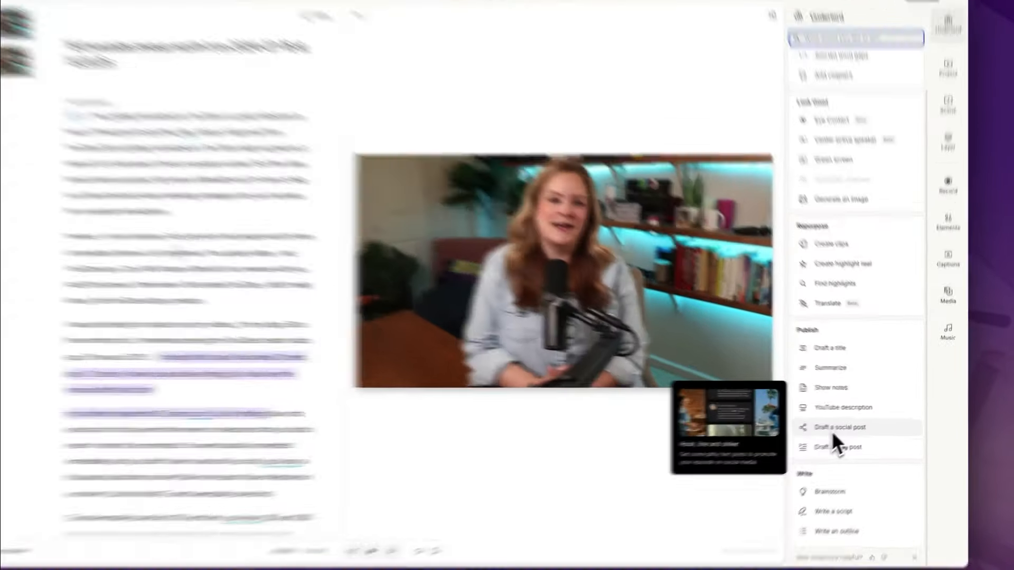
Step: Draft 3 social posts for the episode in the Professional network style
left_click(832, 429)
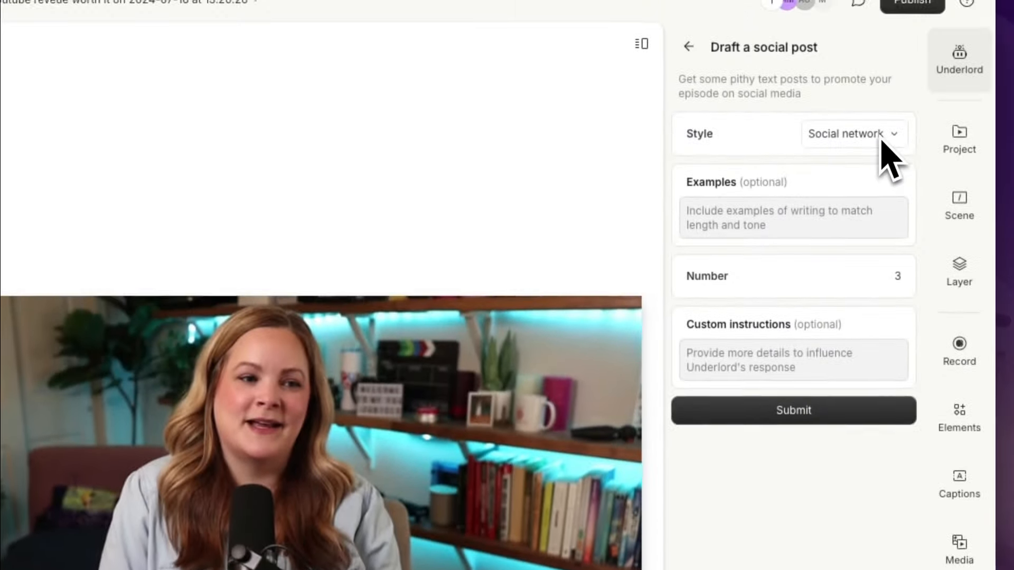
left_click(891, 154)
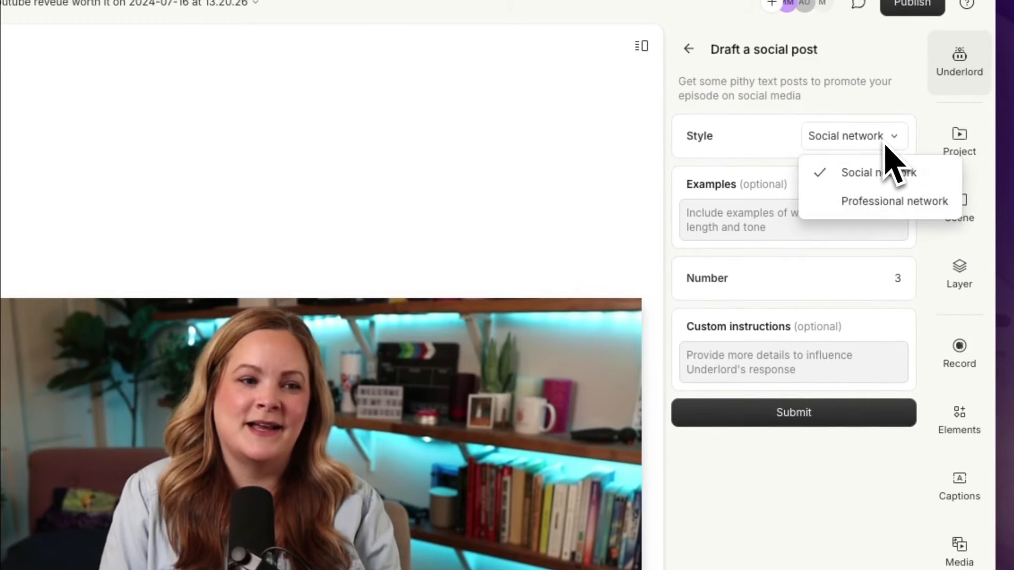
left_click(870, 207)
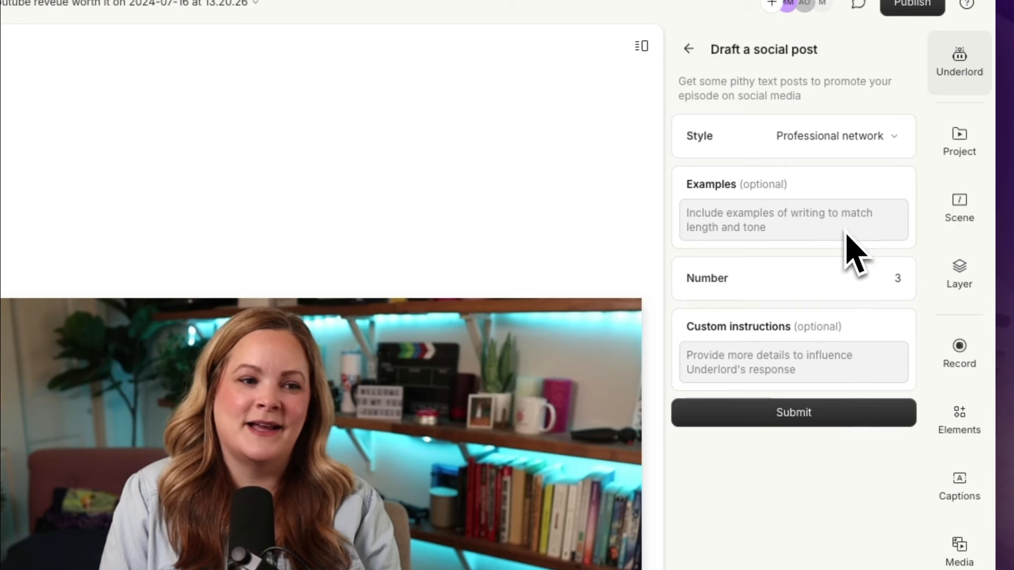
left_click(806, 416)
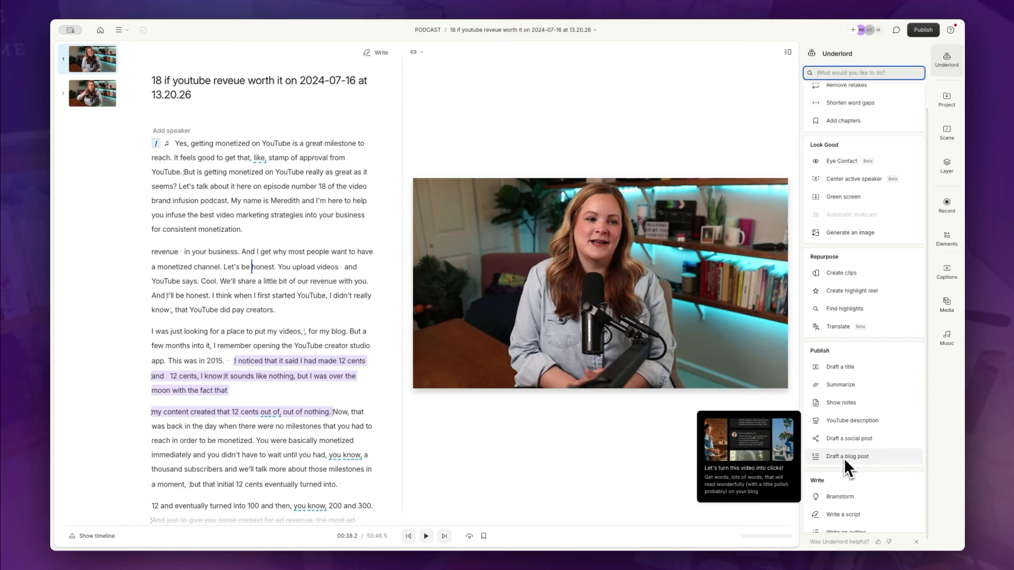
Step: Open the Draft a blog post tool for the episode
left_click(844, 457)
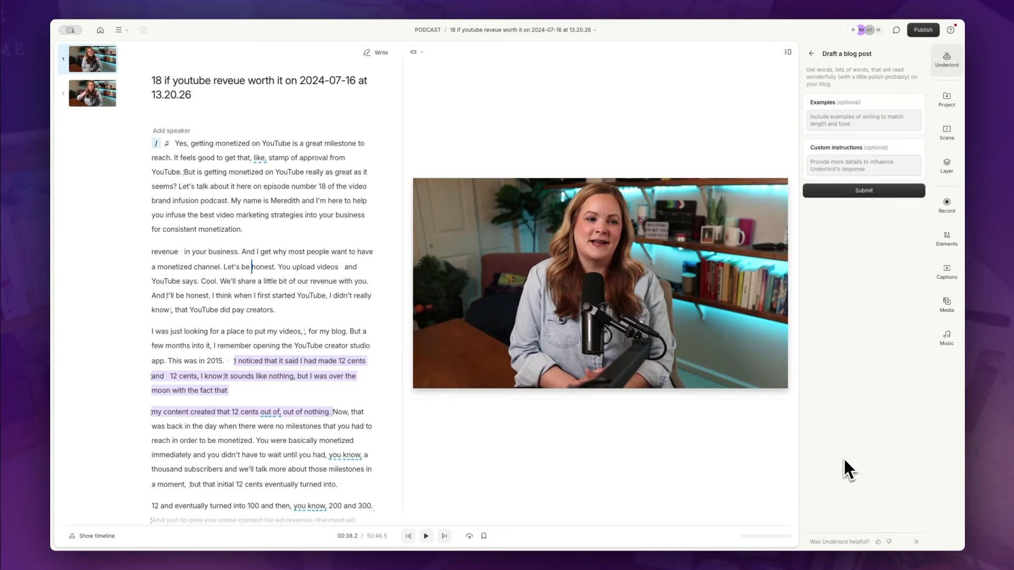